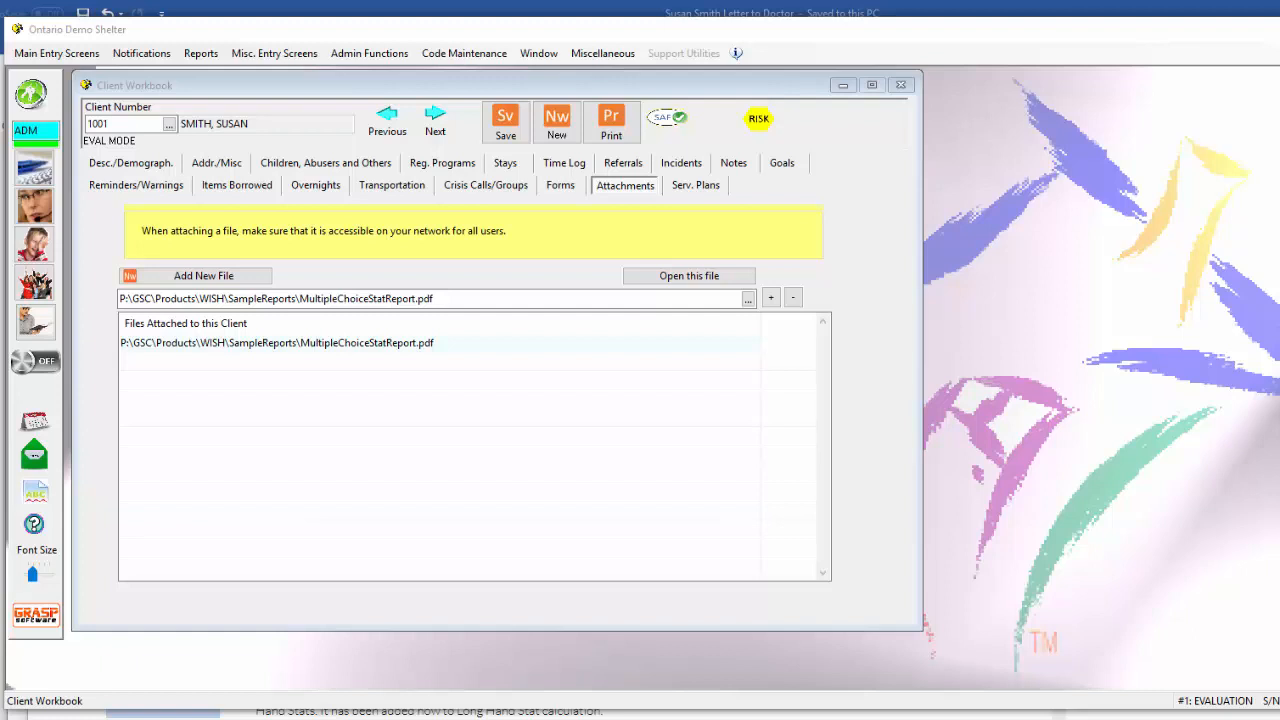
Examine the attached files area of the Child Workbook and return to the client's attachments
{"action": "left_click", "coordinate": [449, 298]}
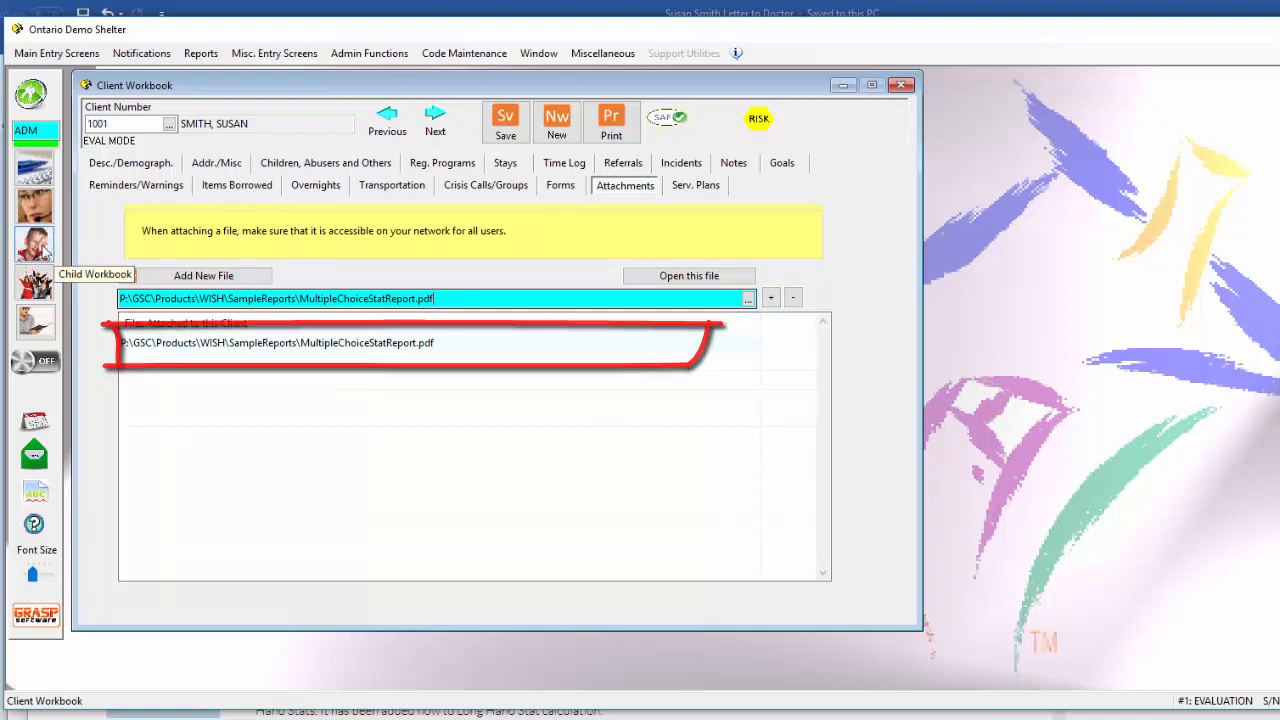
{"action": "left_click", "coordinate": [45, 250]}
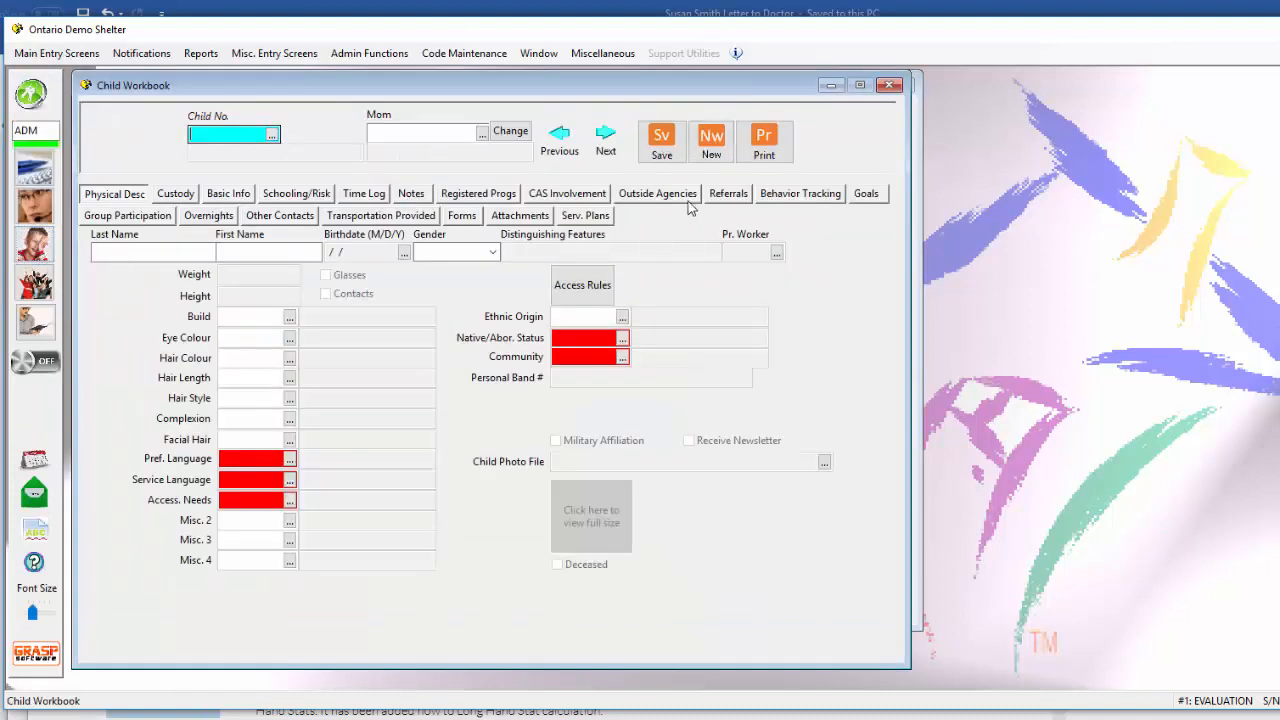
{"action": "left_click", "coordinate": [528, 223]}
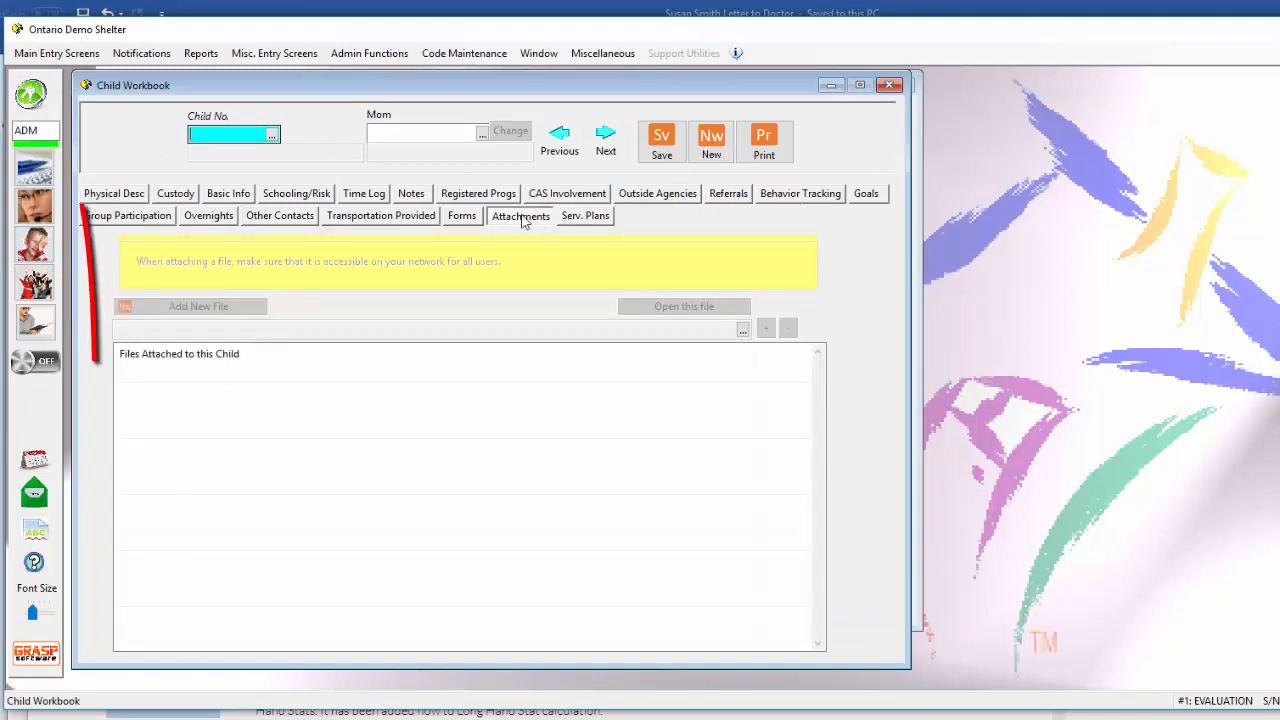
{"action": "left_click", "coordinate": [889, 86]}
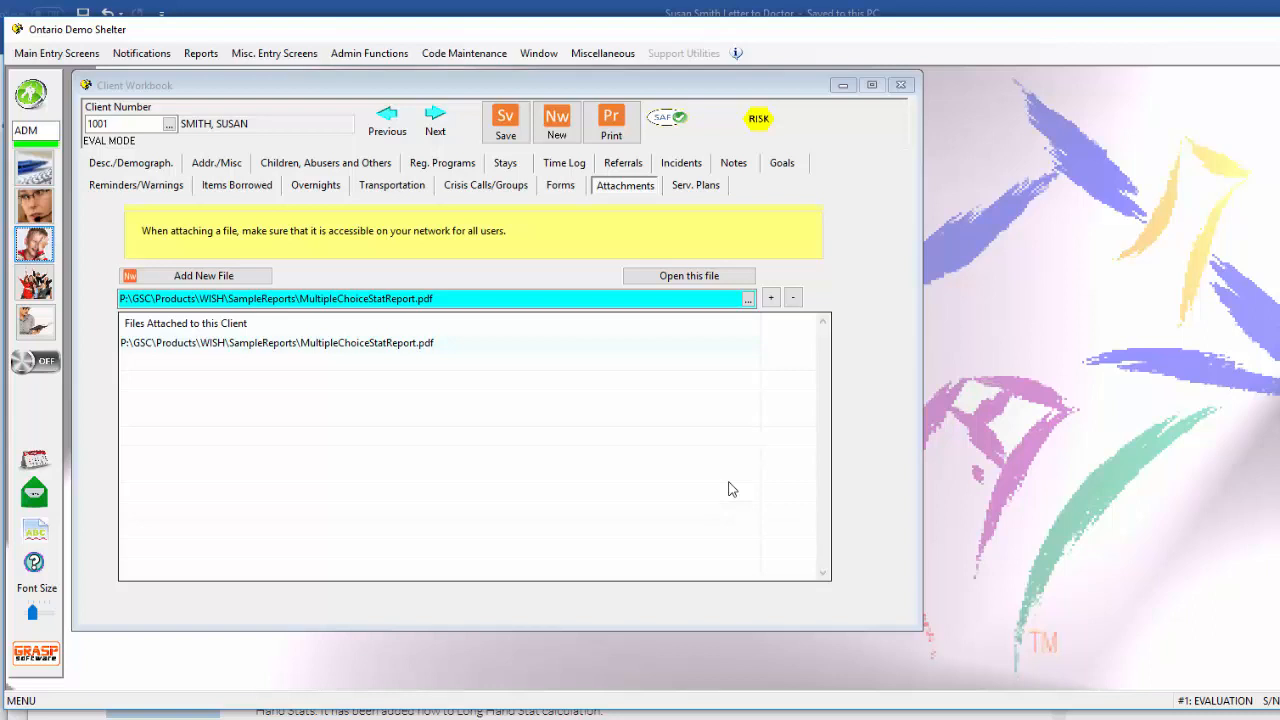
Start adding a file to the client's external documents and browse to the Work folder on the P: drive
{"action": "left_click", "coordinate": [643, 192]}
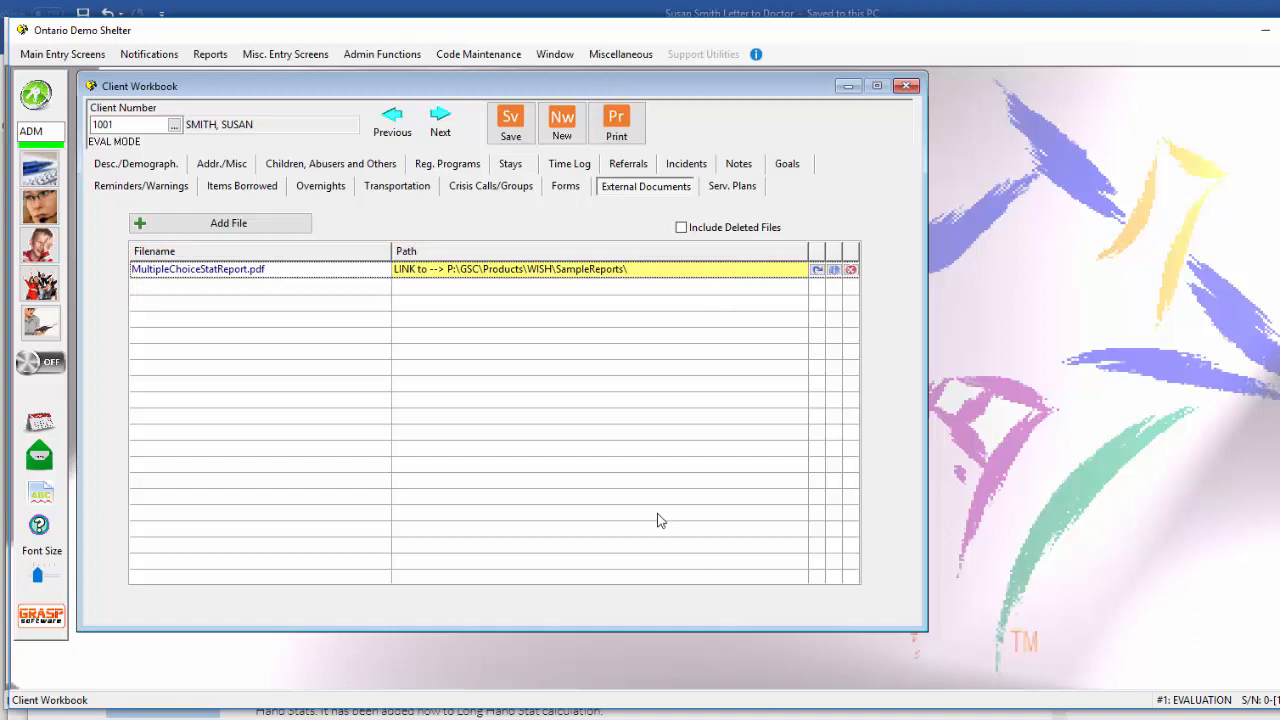
{"action": "left_click", "coordinate": [253, 229]}
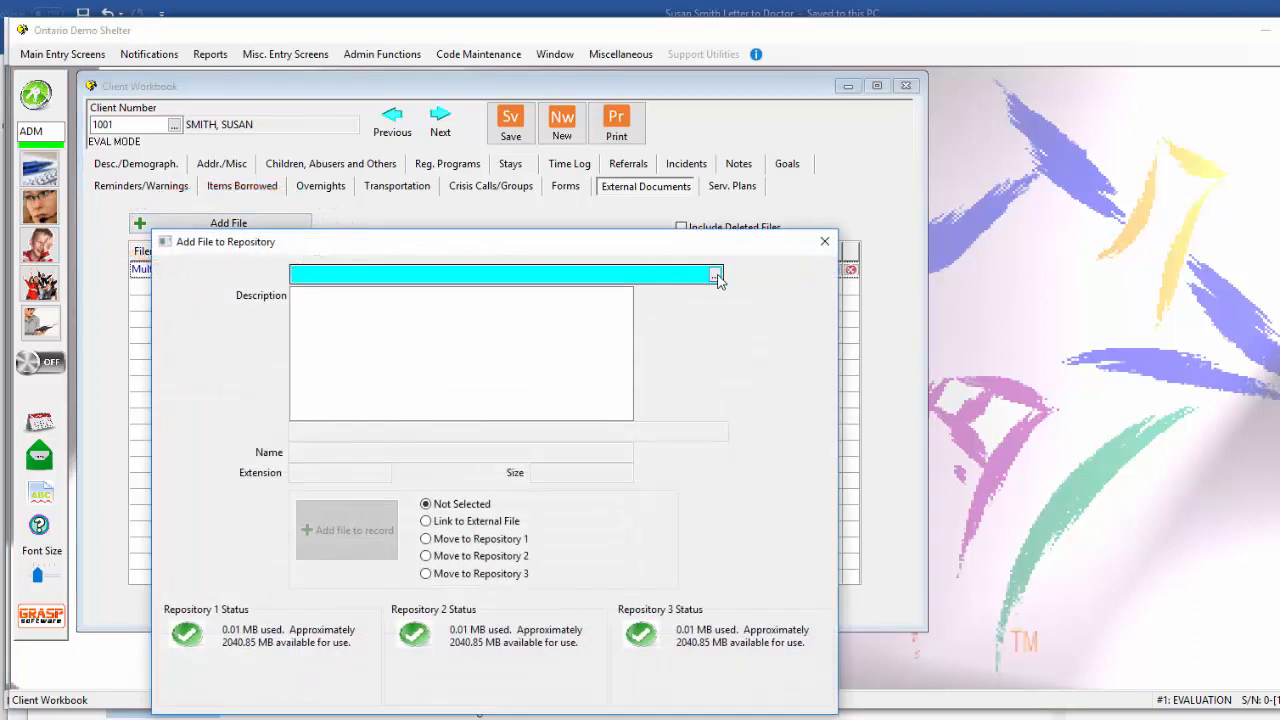
{"action": "left_click", "coordinate": [716, 276]}
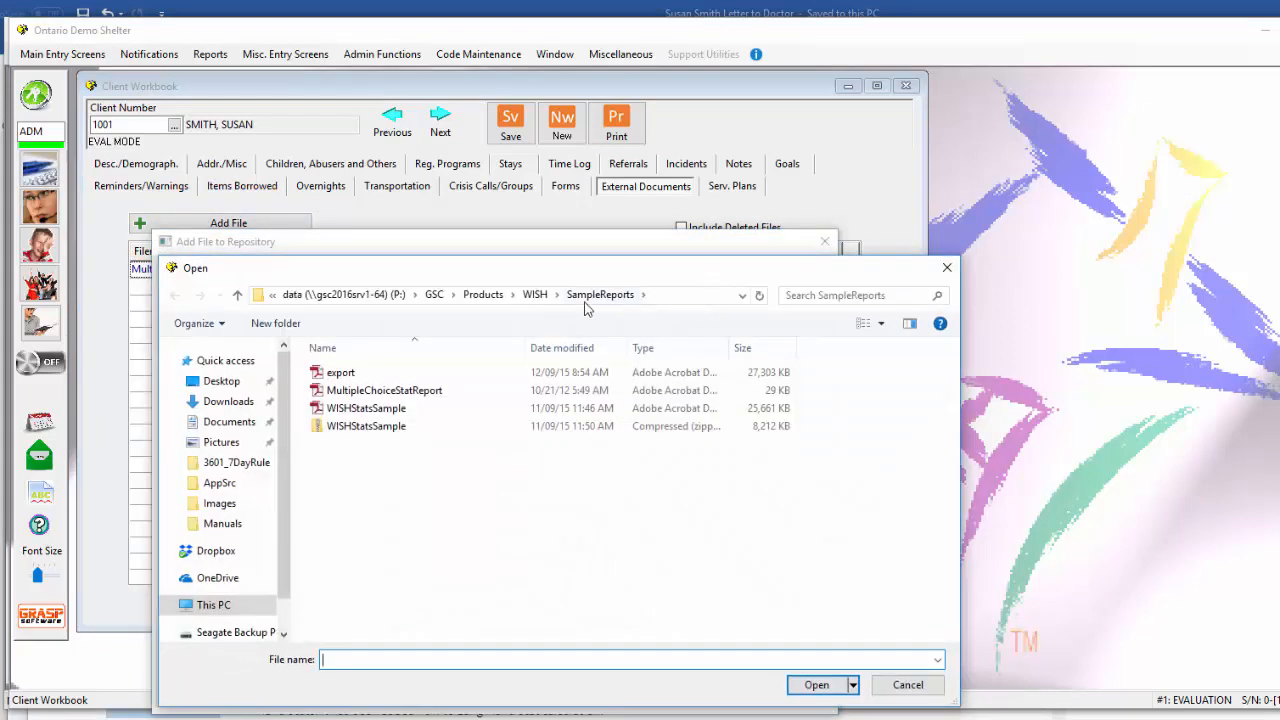
{"action": "left_click", "coordinate": [415, 296]}
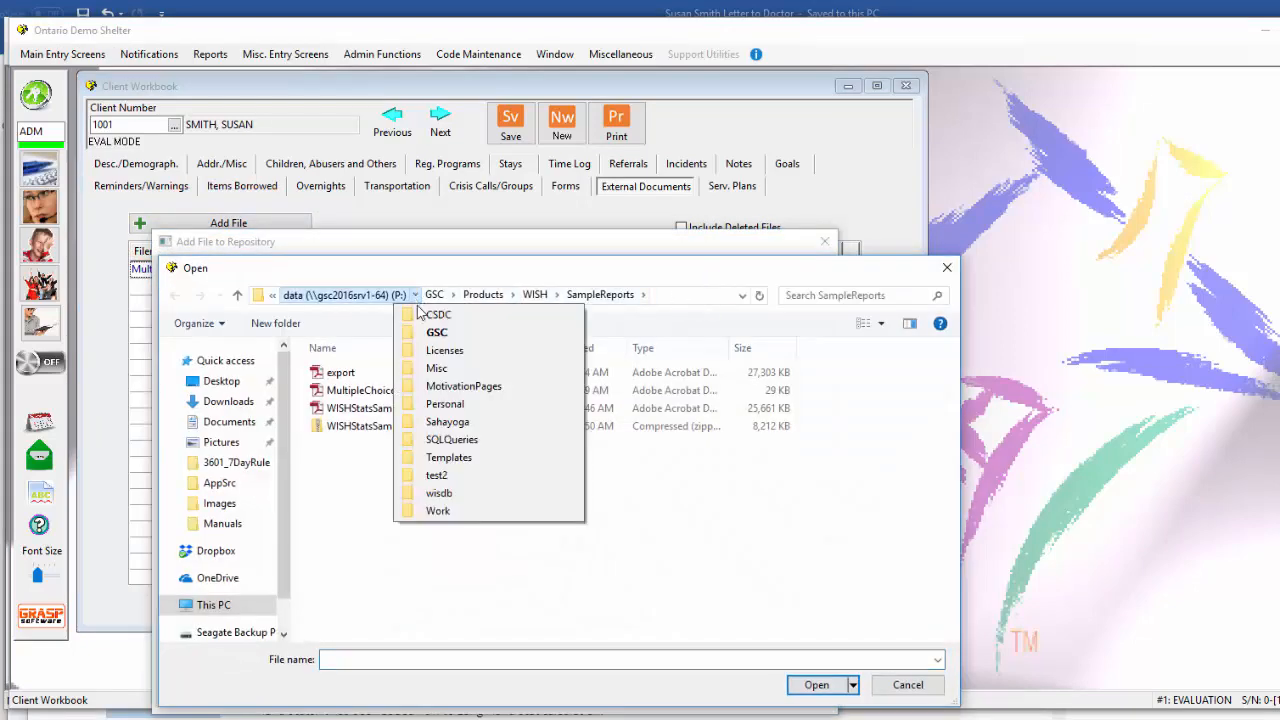
{"action": "left_click", "coordinate": [438, 511]}
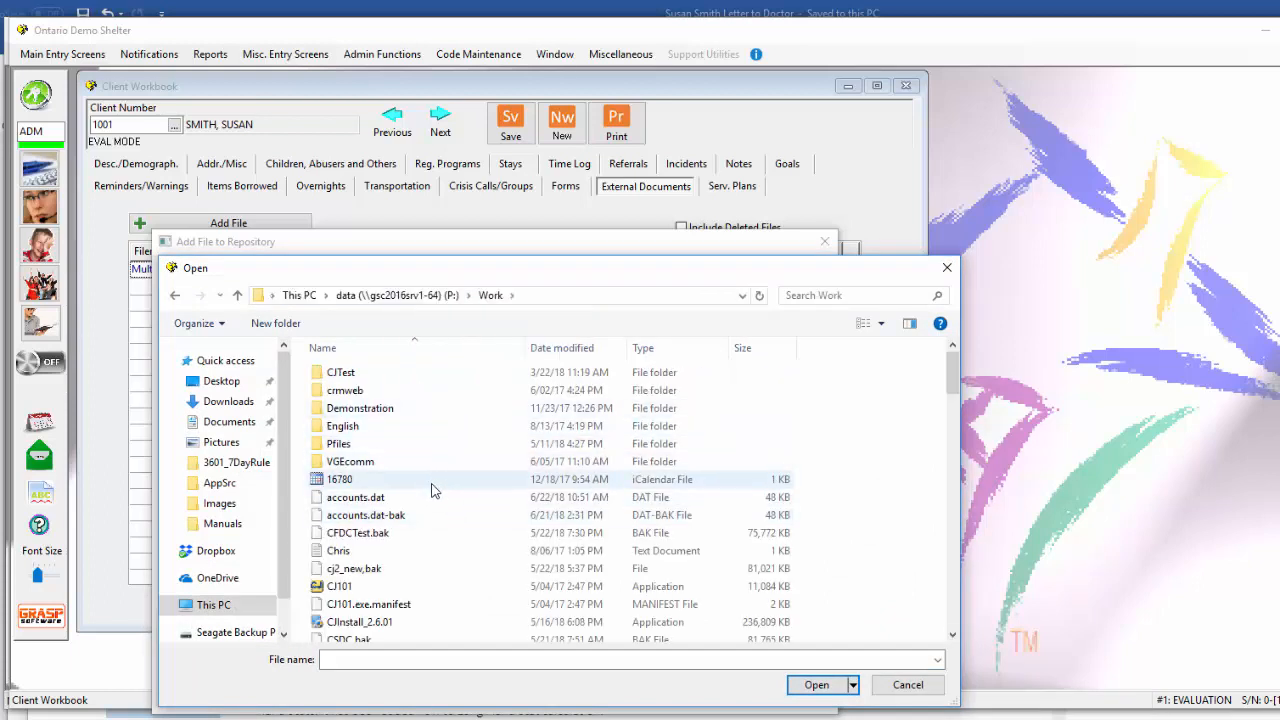
Sort the Work folder by newest modified date and choose MorningGloryMuffins.pdf as the file to add
{"action": "scroll", "coordinate": [432, 490], "scroll_direction": "down", "scroll_amount": 2}
{"action": "left_click", "coordinate": [545, 347]}
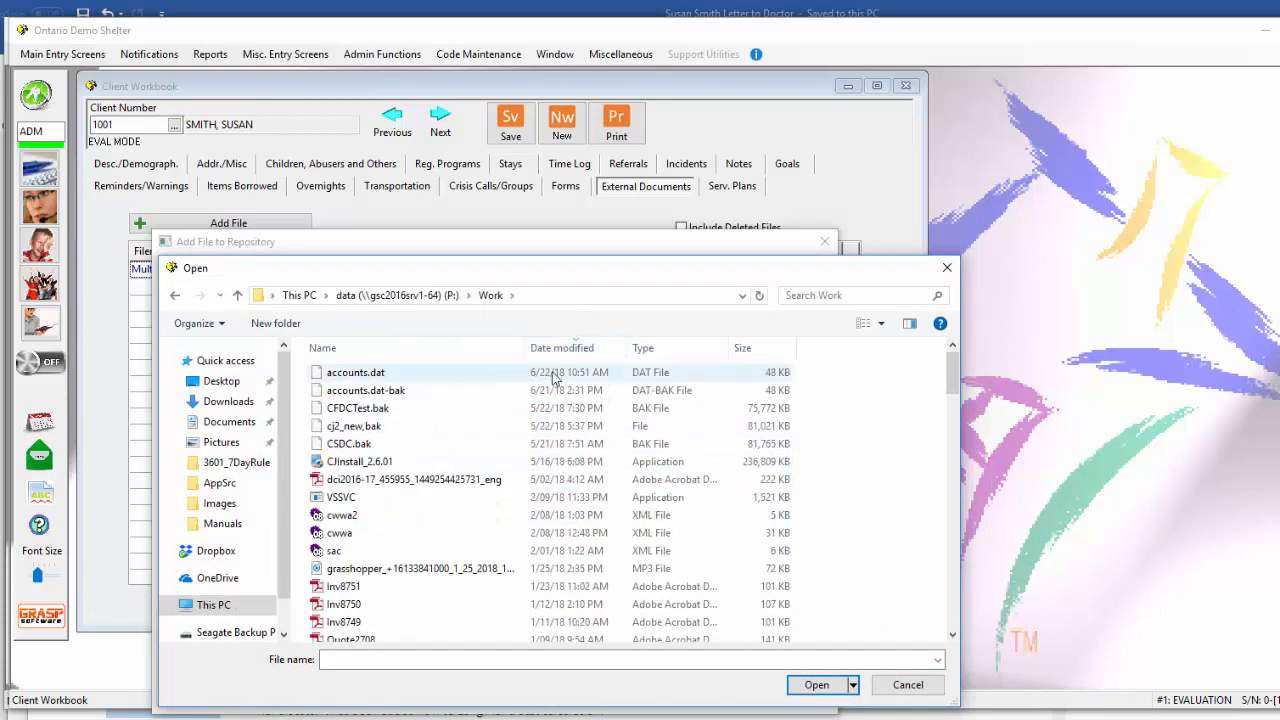
{"action": "left_click", "coordinate": [557, 350]}
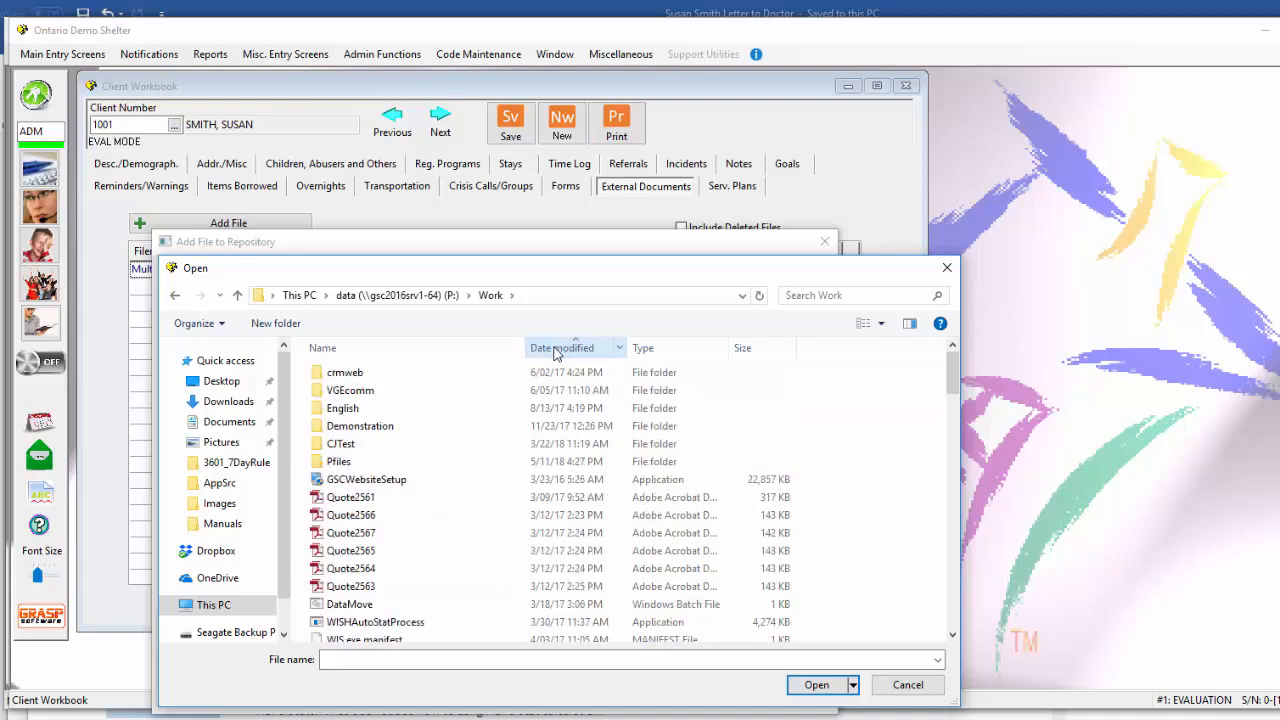
{"action": "left_click", "coordinate": [557, 350]}
{"action": "scroll", "coordinate": [475, 375], "scroll_direction": "down", "scroll_amount": 6}
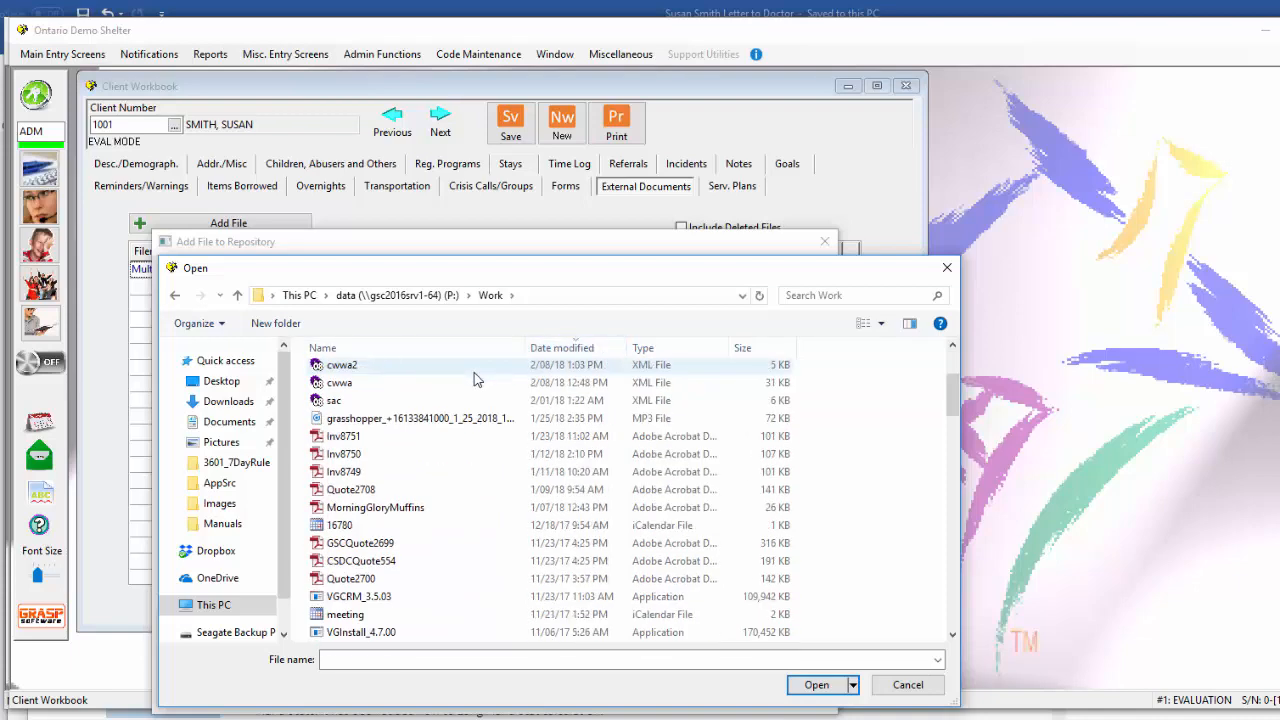
{"action": "scroll", "coordinate": [475, 378], "scroll_direction": "up", "scroll_amount": 3}
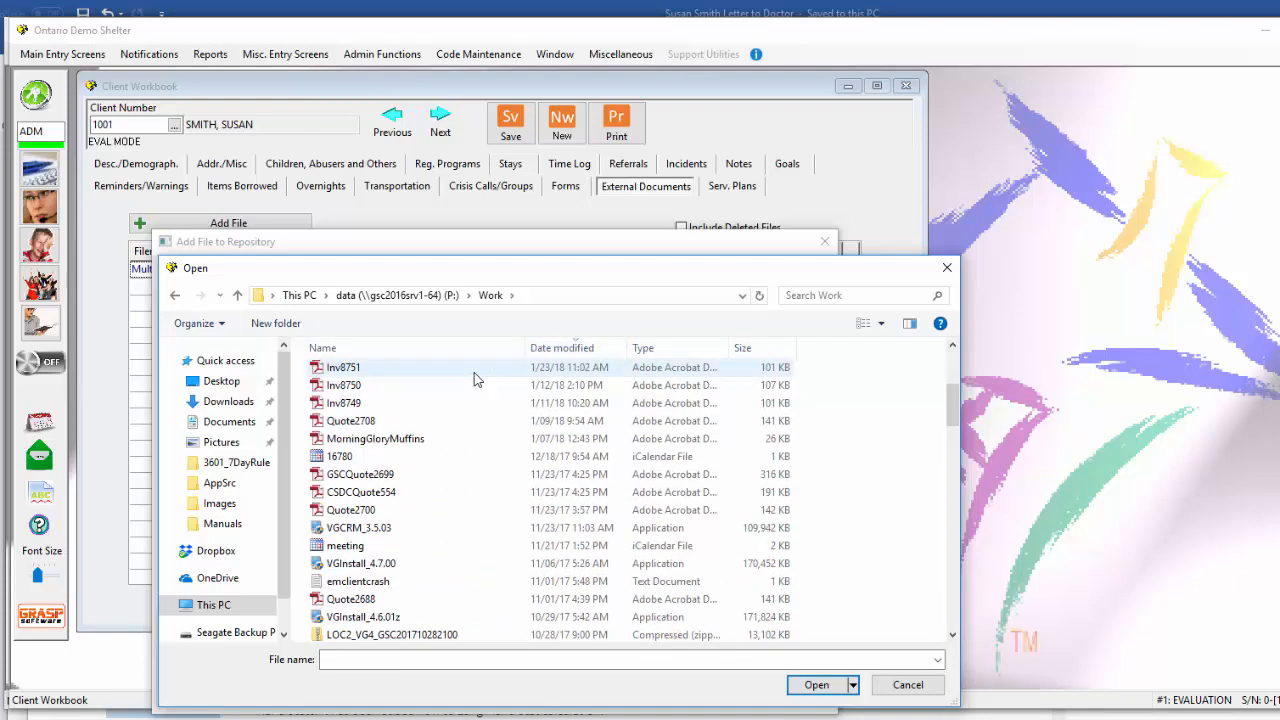
{"action": "left_click", "coordinate": [410, 440]}
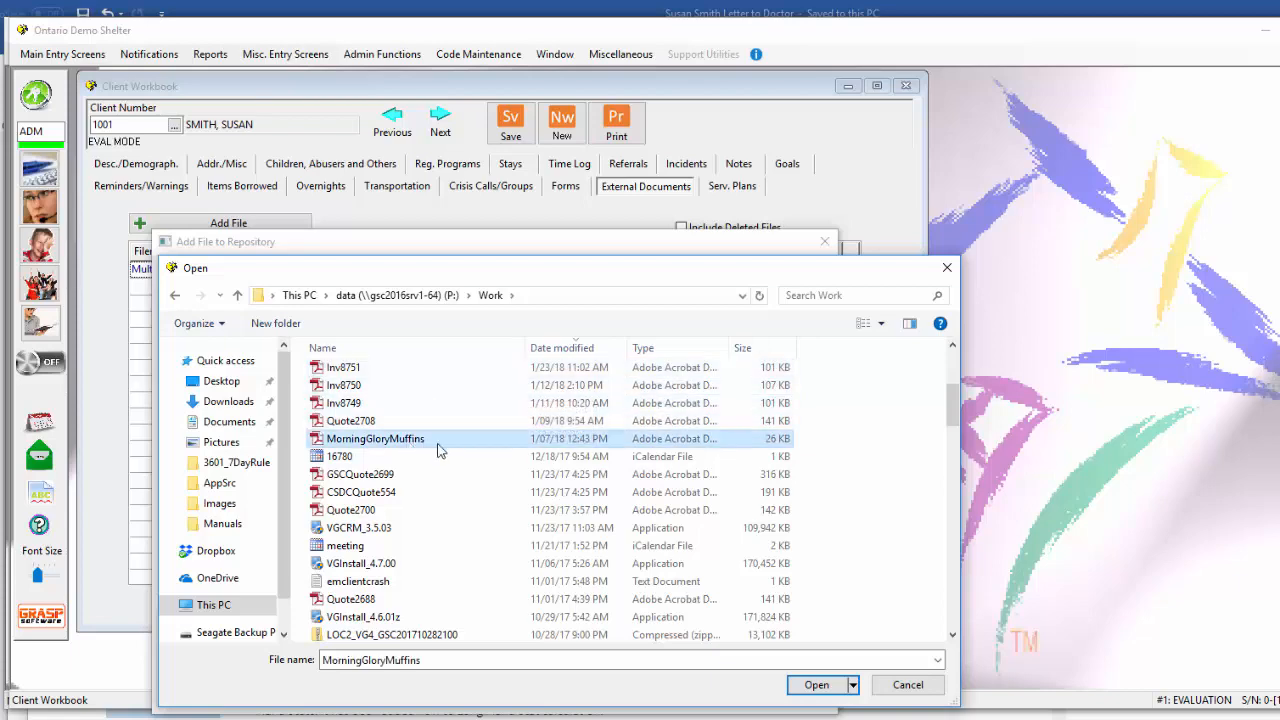
{"action": "left_click", "coordinate": [796, 688]}
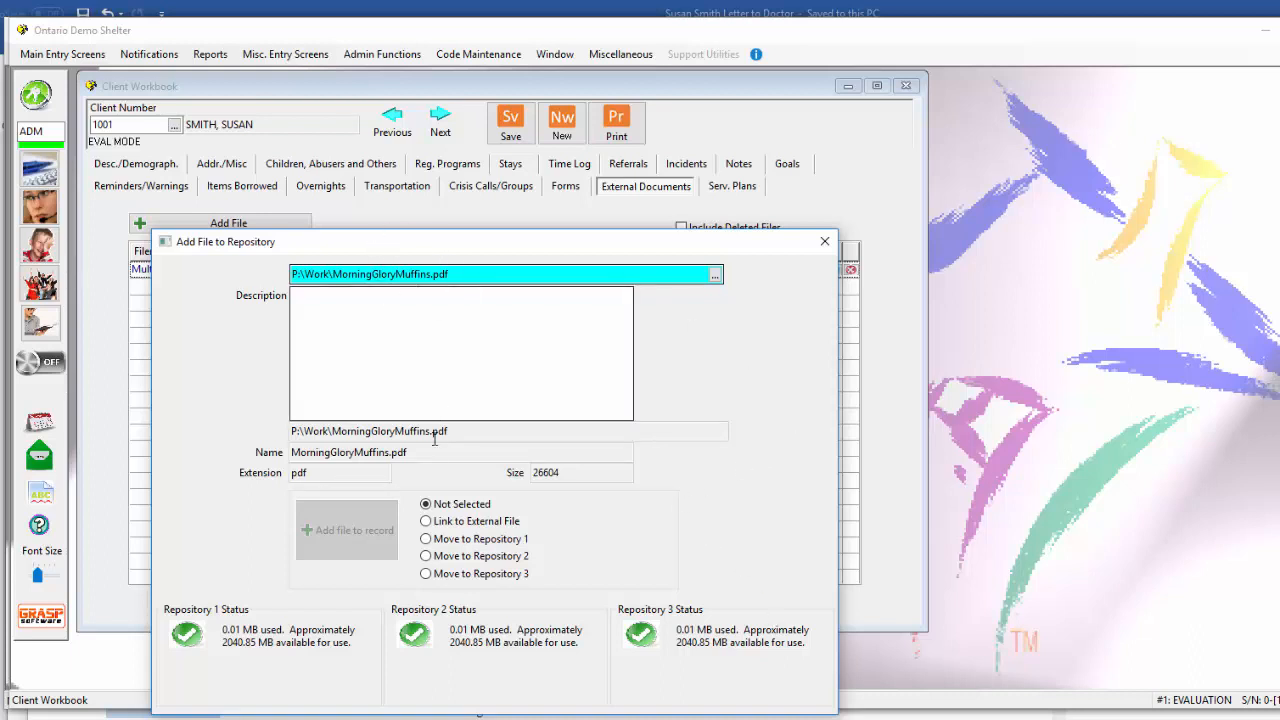
Try the storage options for the muffin file: Link to External File and Move to Repository 1, 2 and 3
{"action": "left_click", "coordinate": [427, 521]}
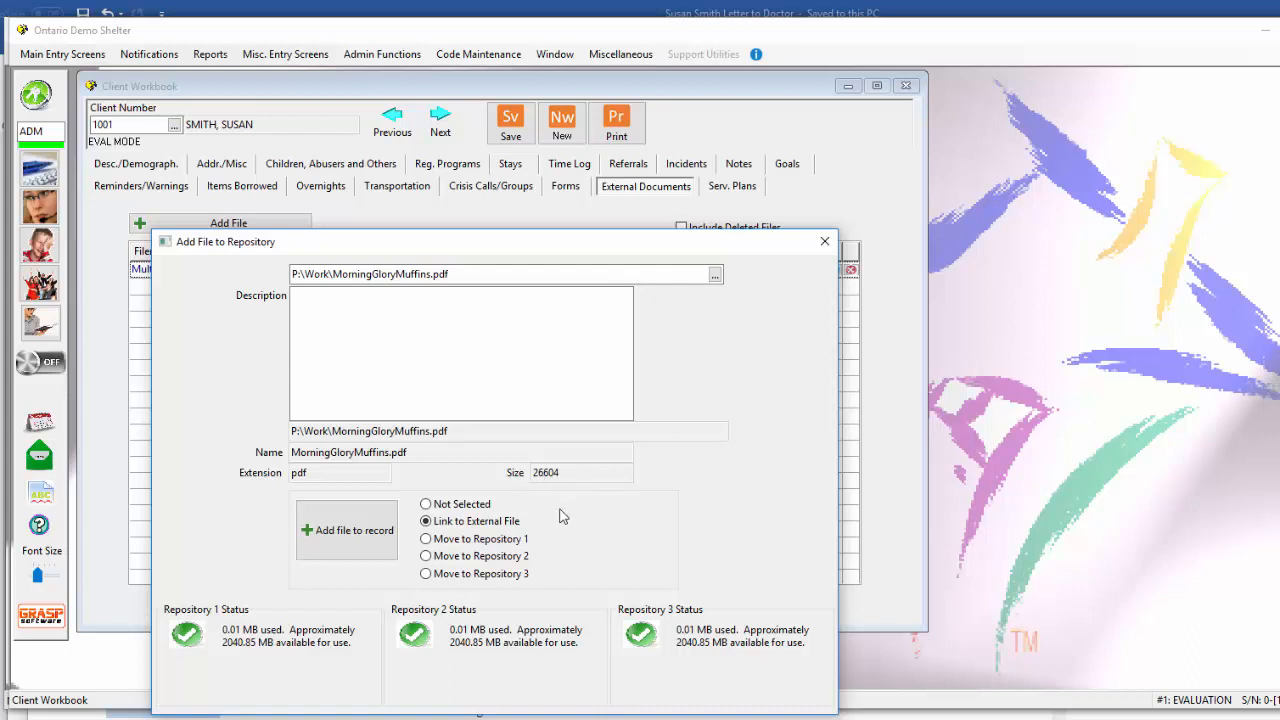
{"action": "left_click", "coordinate": [495, 541]}
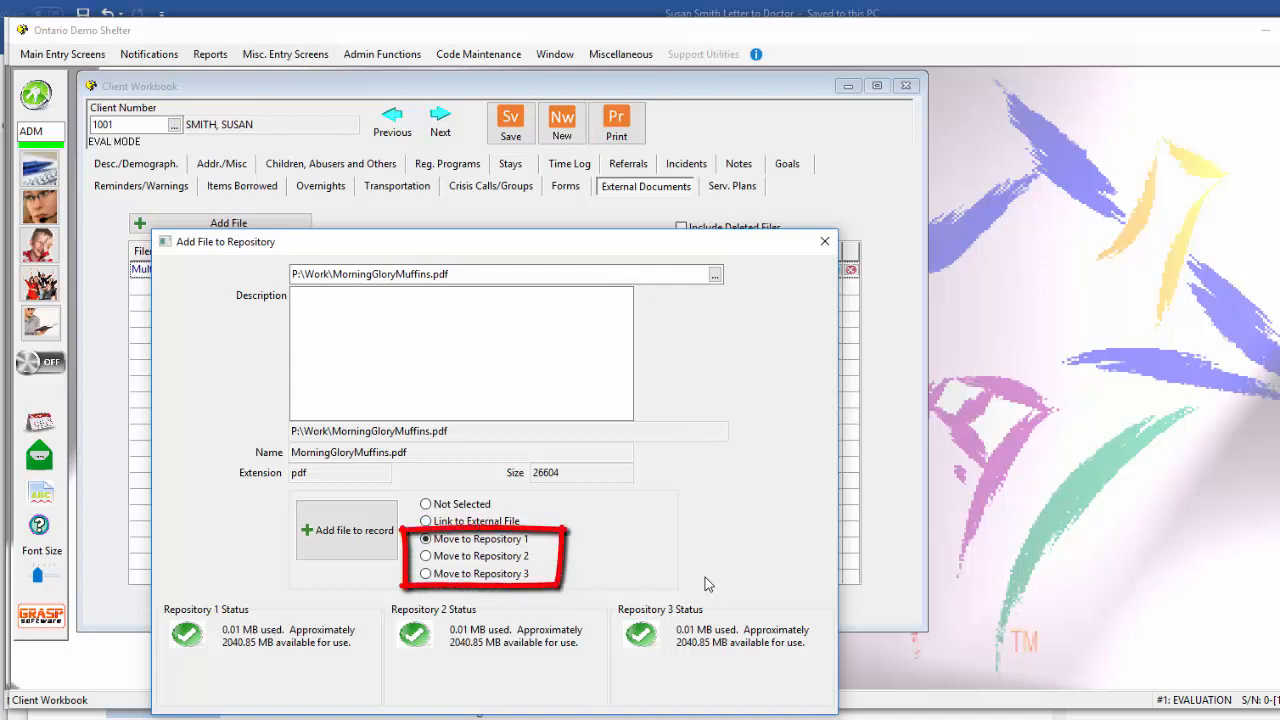
{"action": "left_click", "coordinate": [493, 576]}
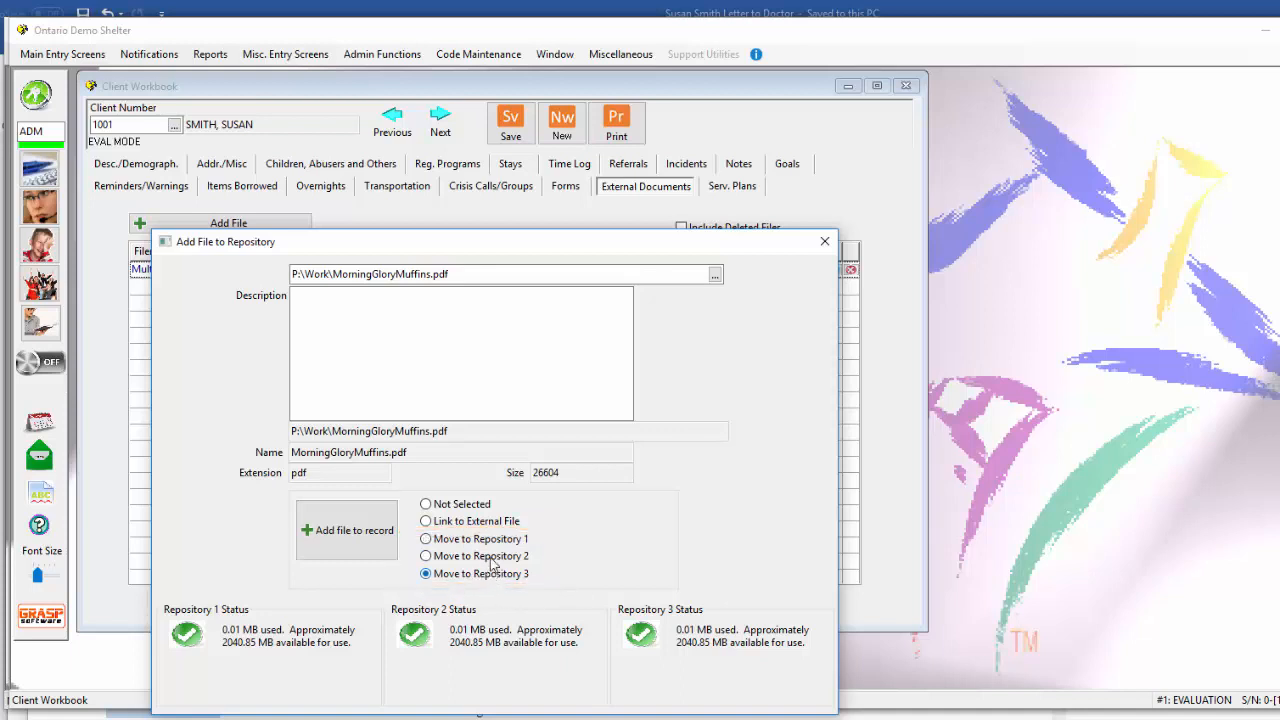
{"action": "left_click", "coordinate": [497, 540]}
{"action": "left_click", "coordinate": [496, 559]}
{"action": "left_click", "coordinate": [489, 542]}
{"action": "left_click", "coordinate": [494, 522]}
{"action": "left_click", "coordinate": [506, 541]}
{"action": "left_click", "coordinate": [504, 574]}
{"action": "left_click", "coordinate": [497, 541]}
{"action": "left_click", "coordinate": [498, 556]}
{"action": "left_click", "coordinate": [496, 574]}
{"action": "left_click", "coordinate": [486, 542]}
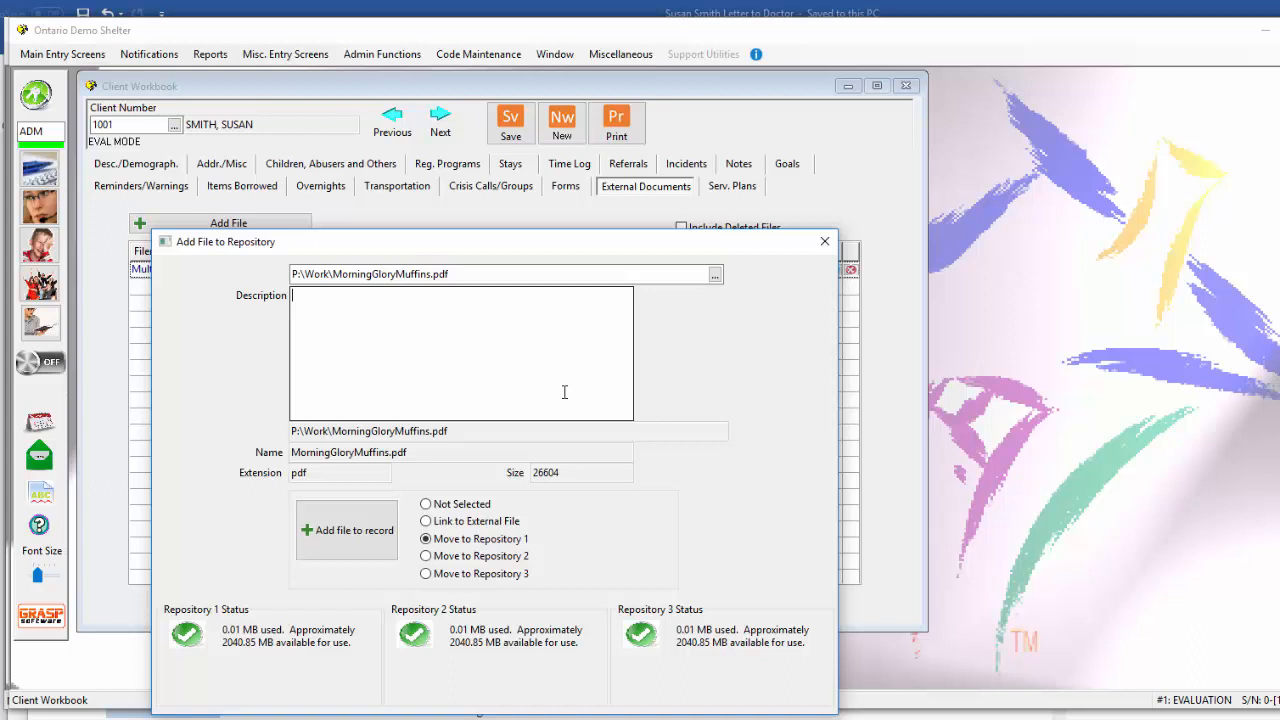
Enter the description "This is a very tasty recipe" and set the file to Move to Repository 1
{"action": "type", "text": "This is a very tasty recipe"}
{"action": "left_click", "coordinate": [427, 522]}
{"action": "left_click", "coordinate": [429, 540]}
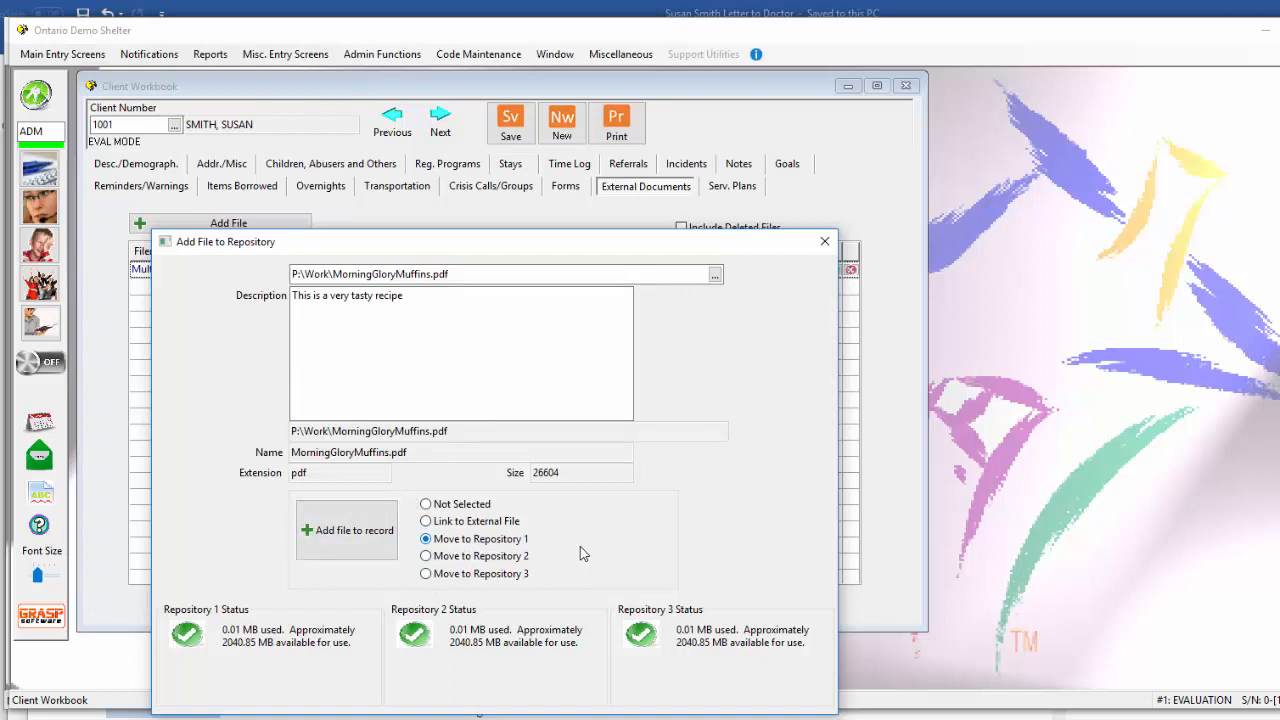
Add MorningGloryMuffins.pdf to the client's record and decline deleting the original file
{"action": "left_click", "coordinate": [352, 542]}
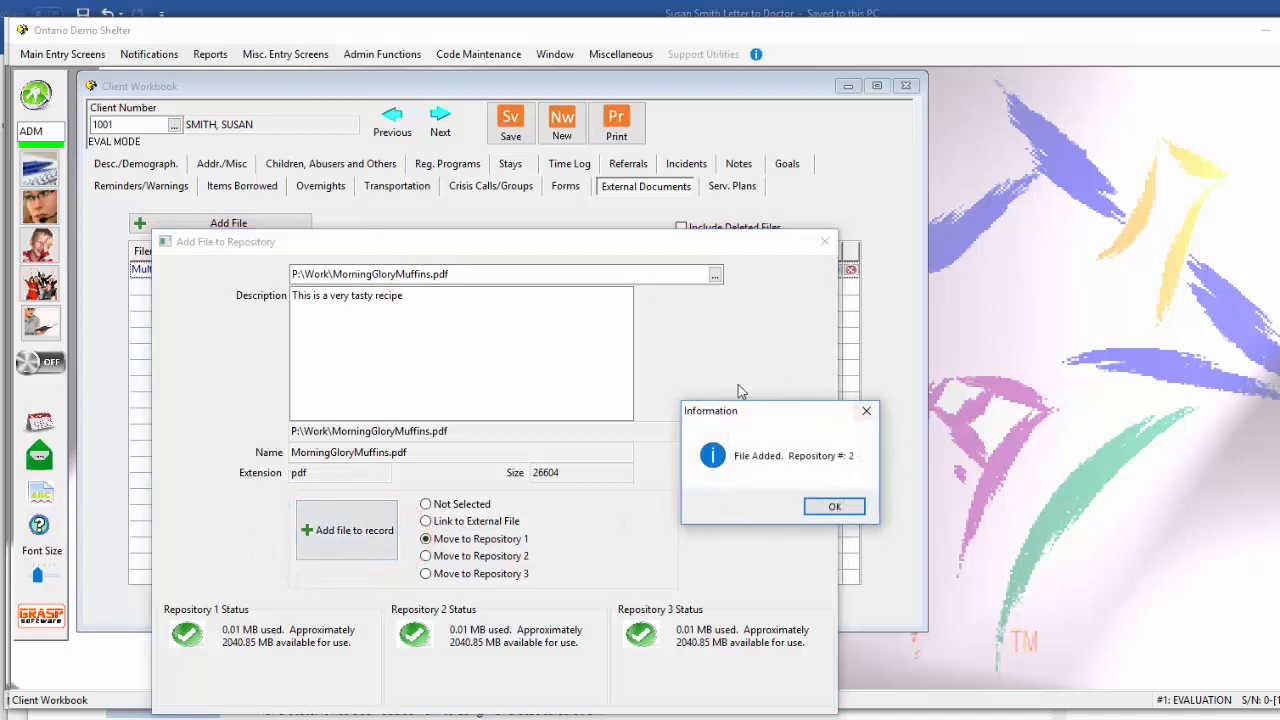
{"action": "left_click", "coordinate": [832, 508]}
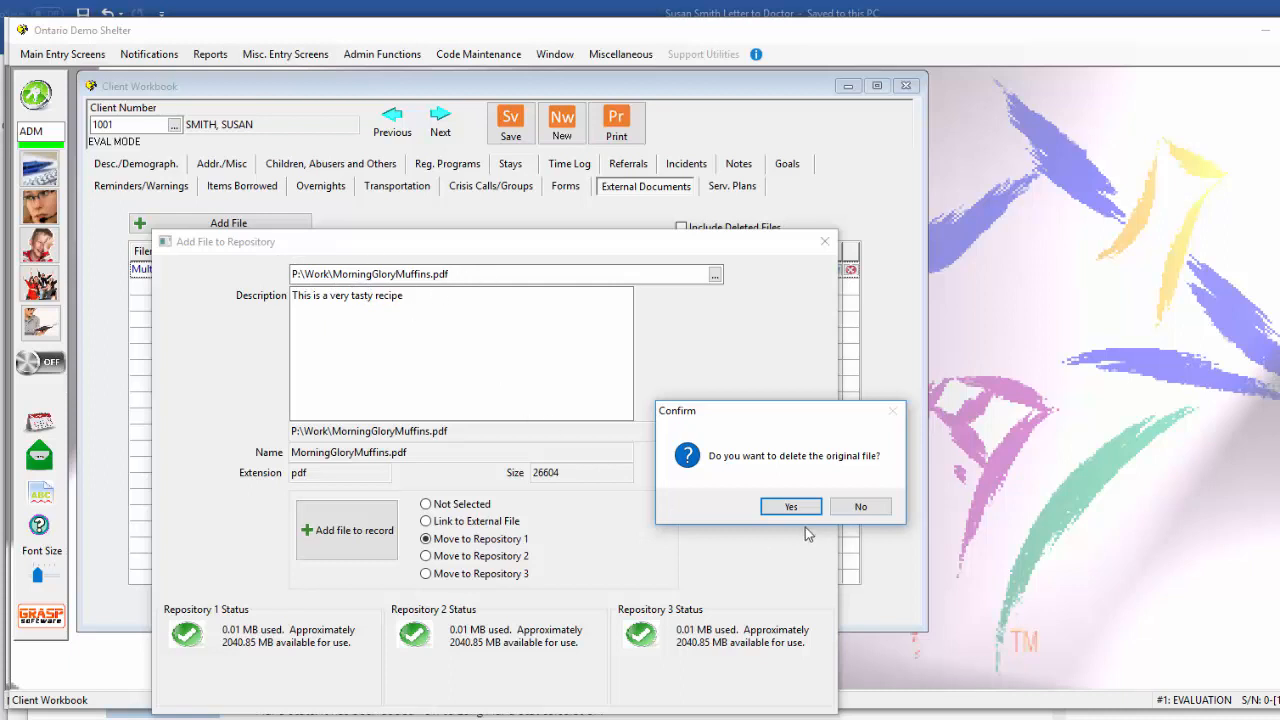
{"action": "left_click", "coordinate": [862, 508]}
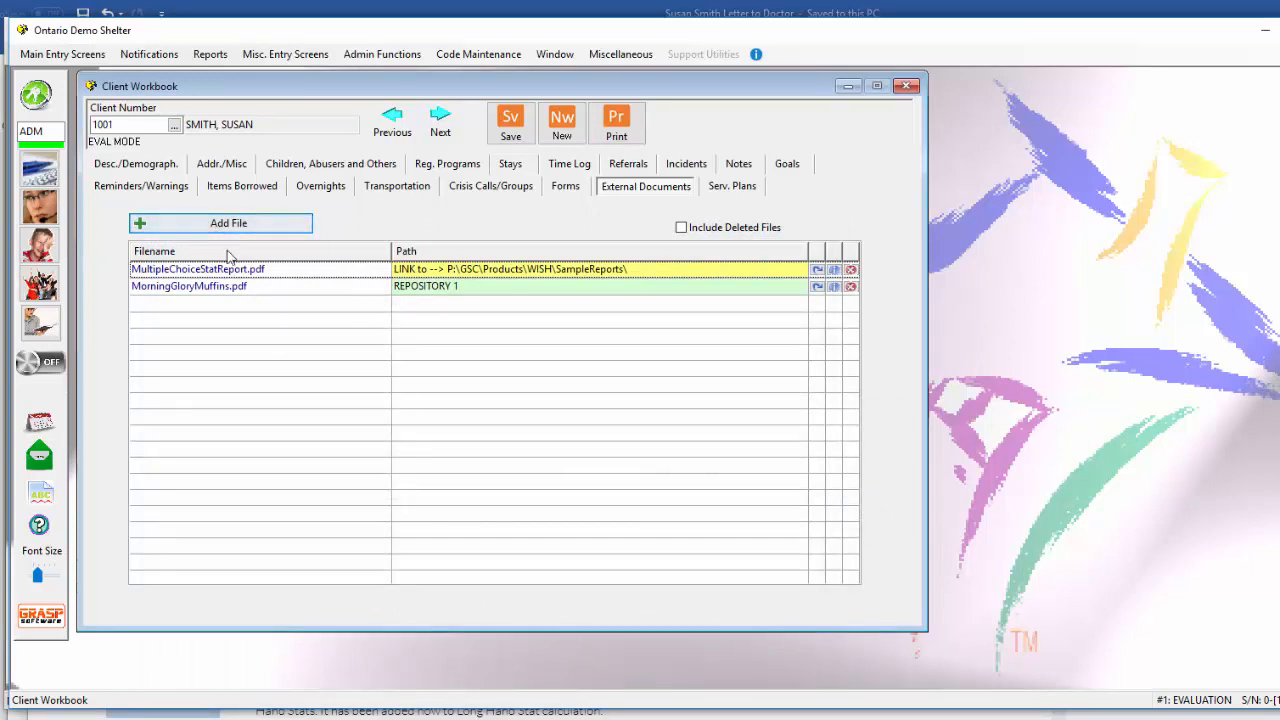
Compare the linked and repository entries in the client's external documents list
{"action": "left_click", "coordinate": [233, 289]}
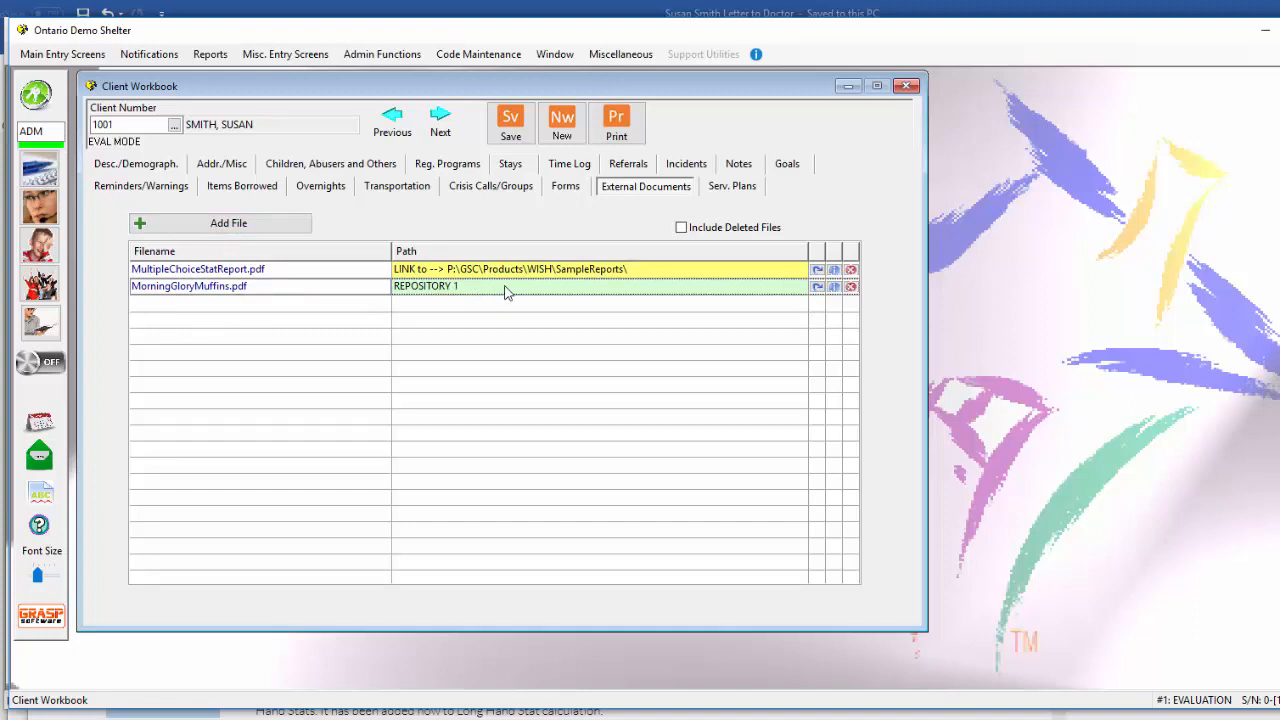
{"action": "left_click", "coordinate": [656, 274]}
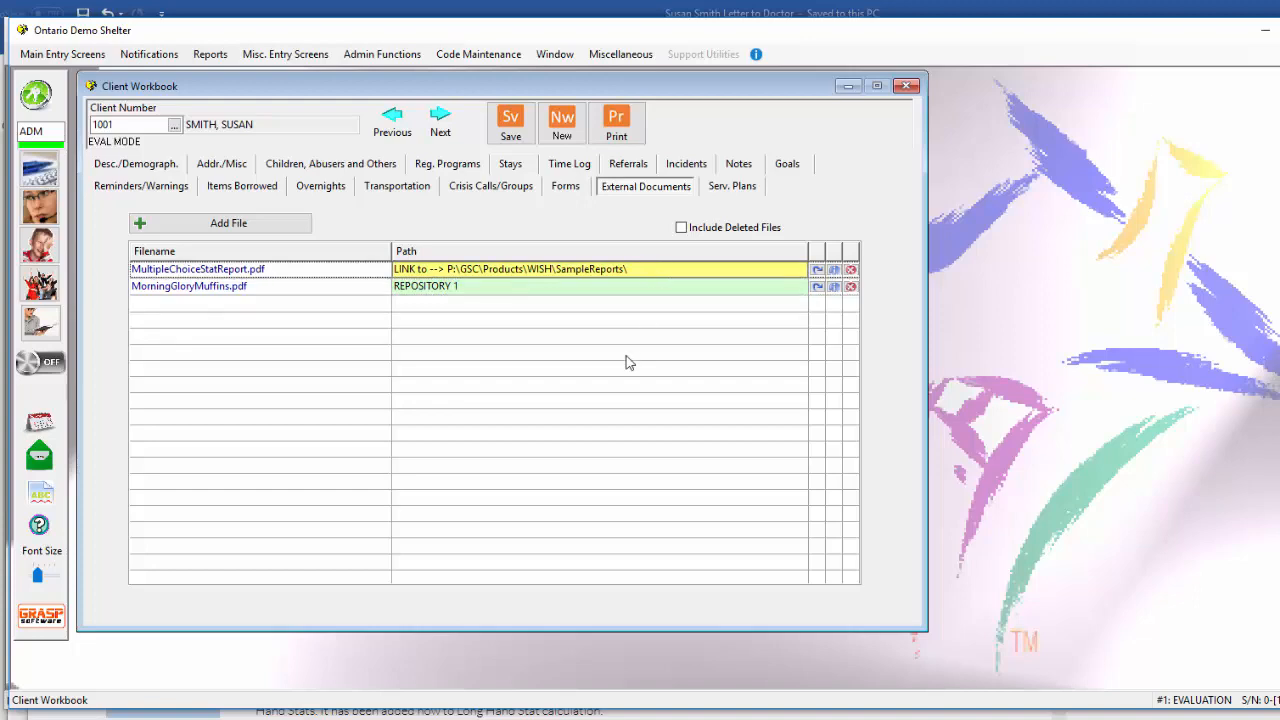
{"action": "left_click", "coordinate": [592, 286]}
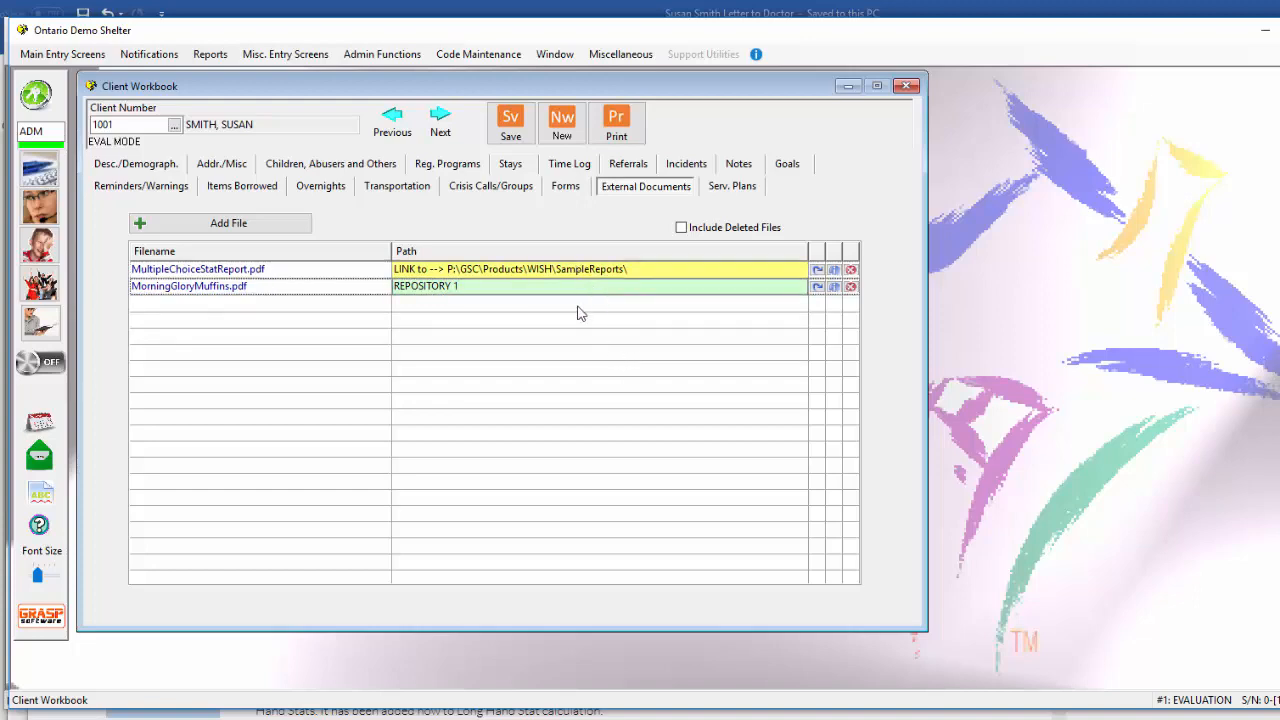
Start adding another external document and choose CJInstall_2.6.01.exe from the Work folder
{"action": "left_click", "coordinate": [238, 226]}
{"action": "left_click", "coordinate": [715, 275]}
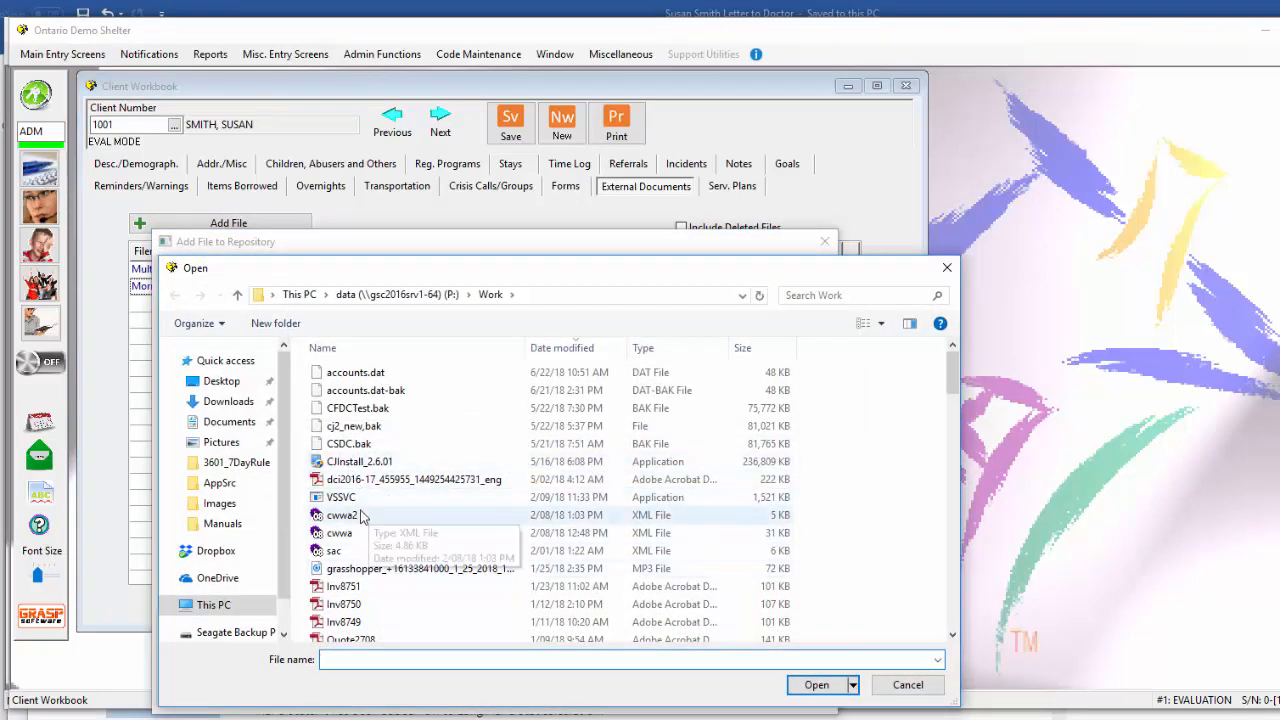
{"action": "left_click", "coordinate": [356, 468]}
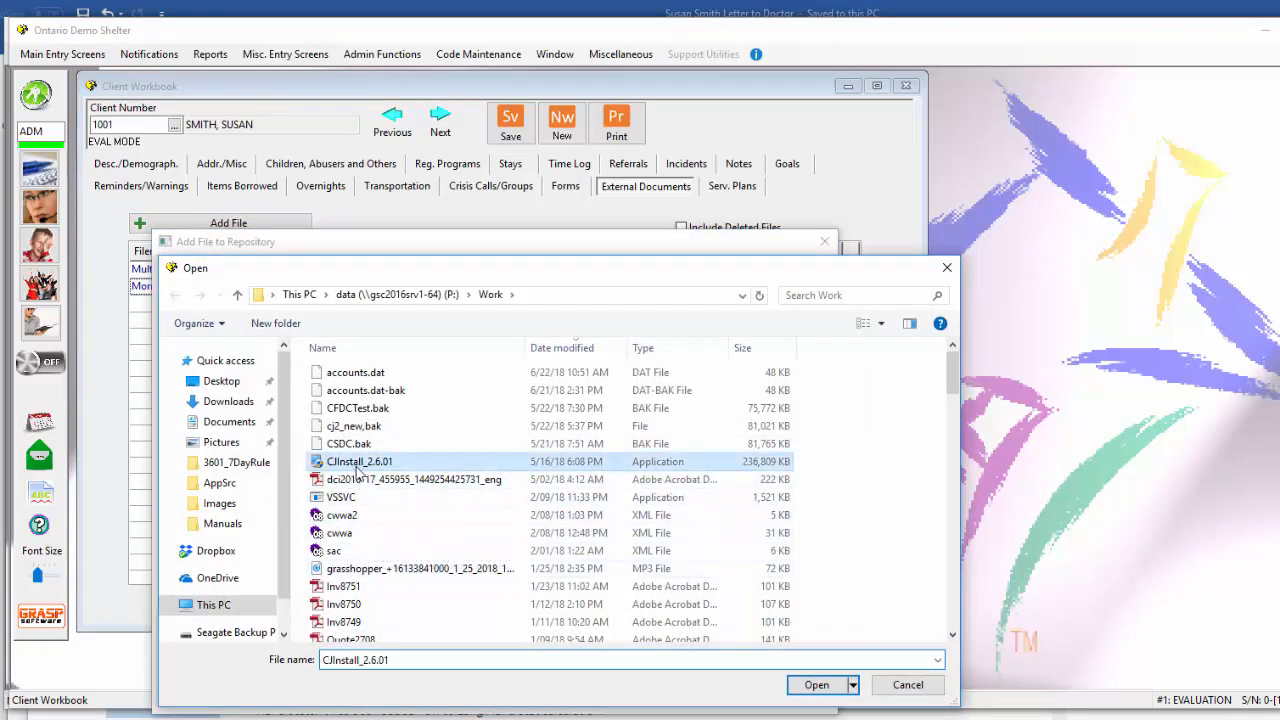
{"action": "left_click", "coordinate": [816, 684]}
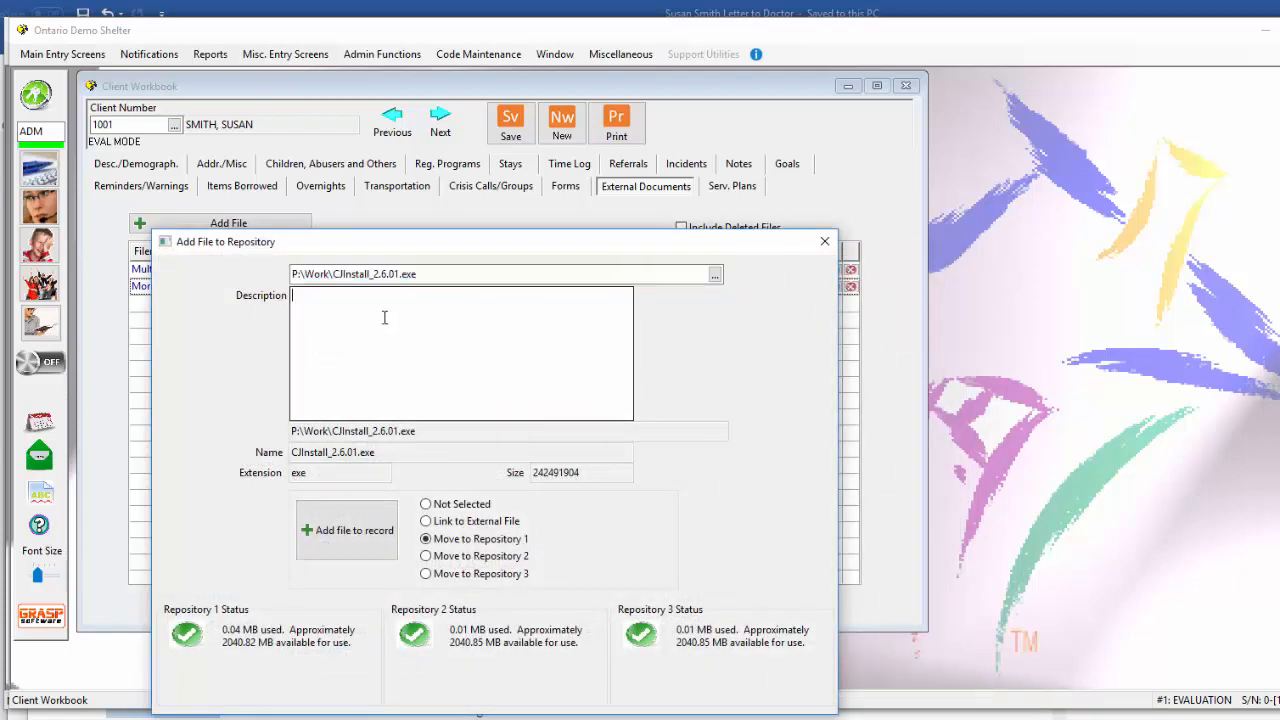
Add the installer to Repository 1 with the description "this is a test" and have the original file deleted
{"action": "type", "text": "this is a test"}
{"action": "left_click", "coordinate": [324, 538]}
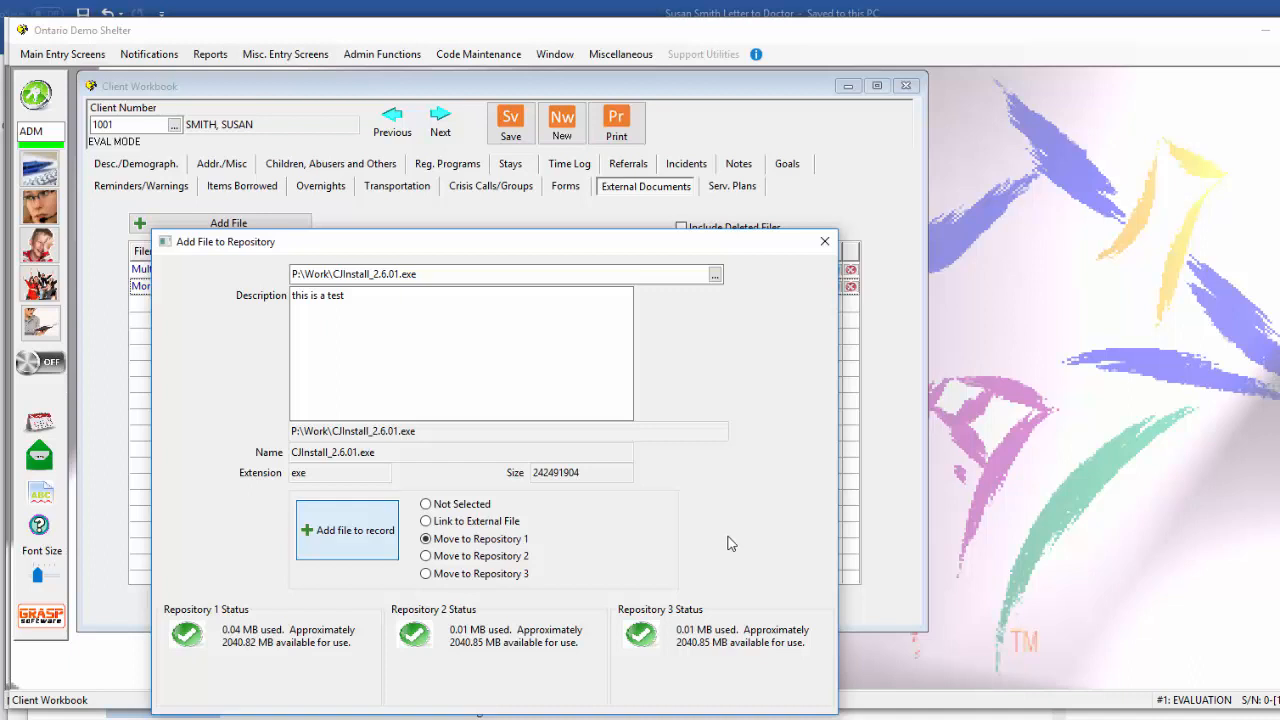
{"action": "left_click", "coordinate": [818, 511]}
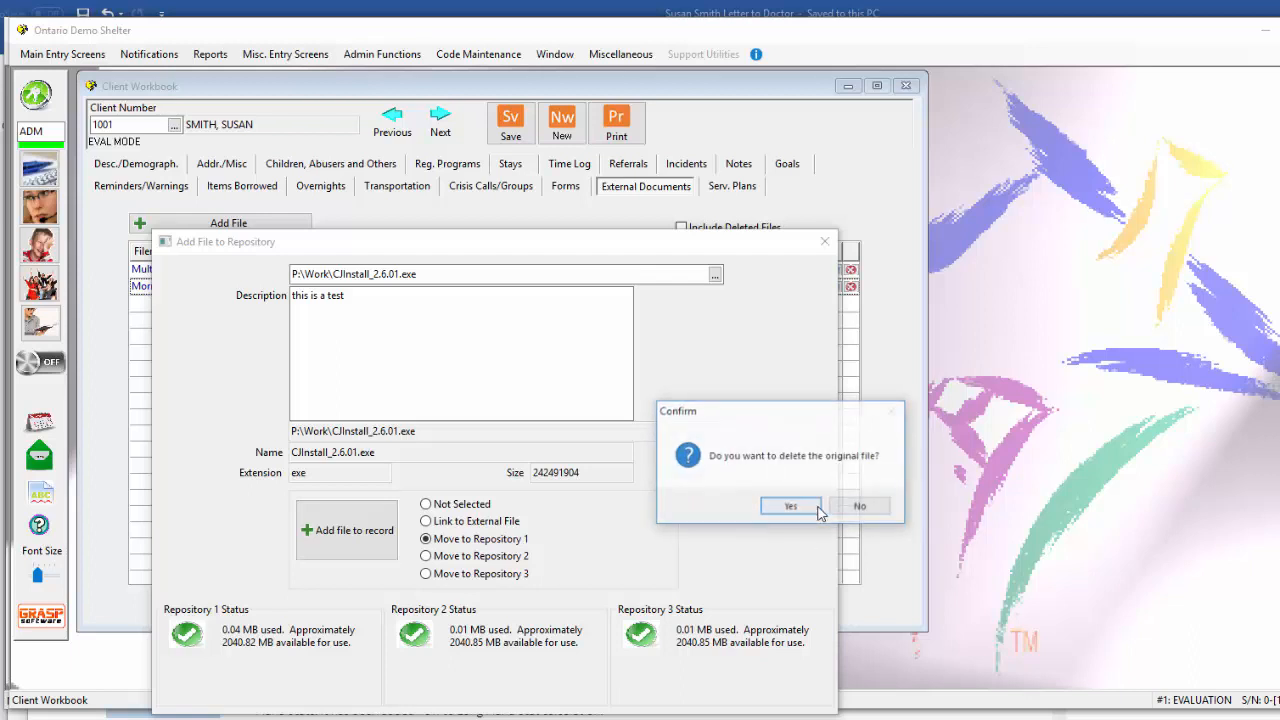
{"action": "left_click", "coordinate": [783, 508]}
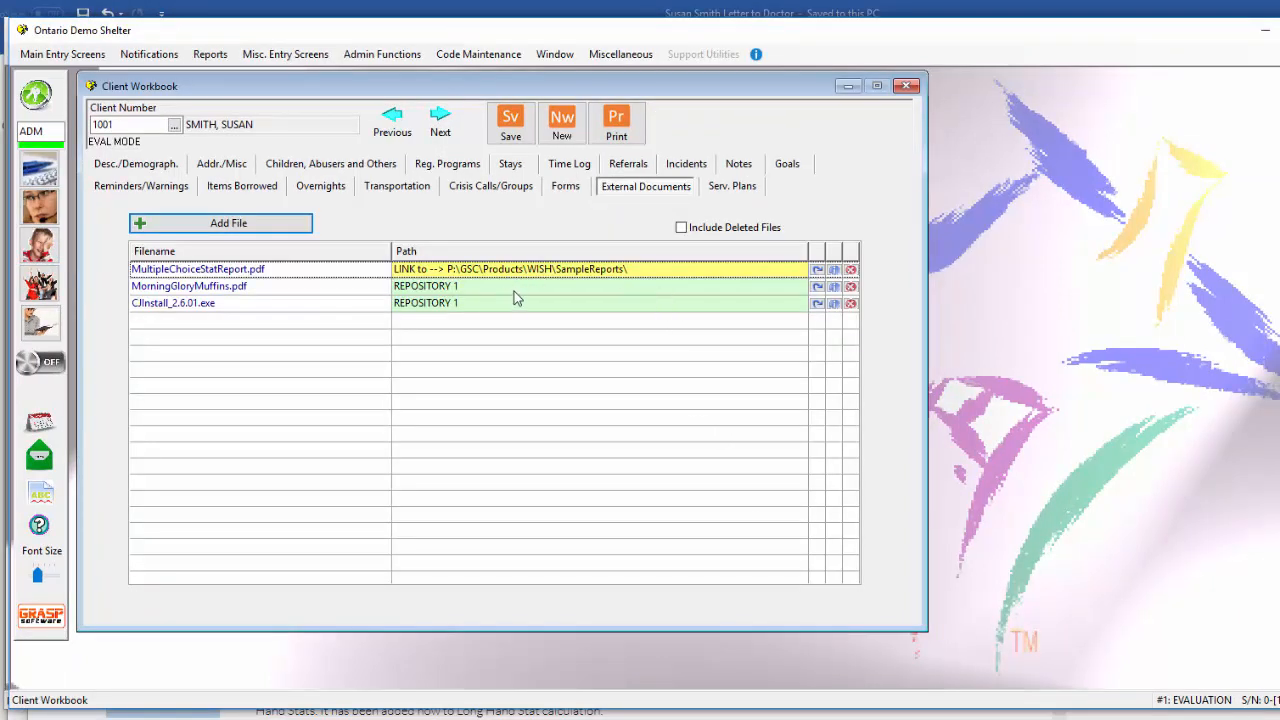
Start retrieving MorningGloryMuffins.pdf from Repository 1 and enter the reason "because I'm hungry"
{"action": "left_click", "coordinate": [817, 290]}
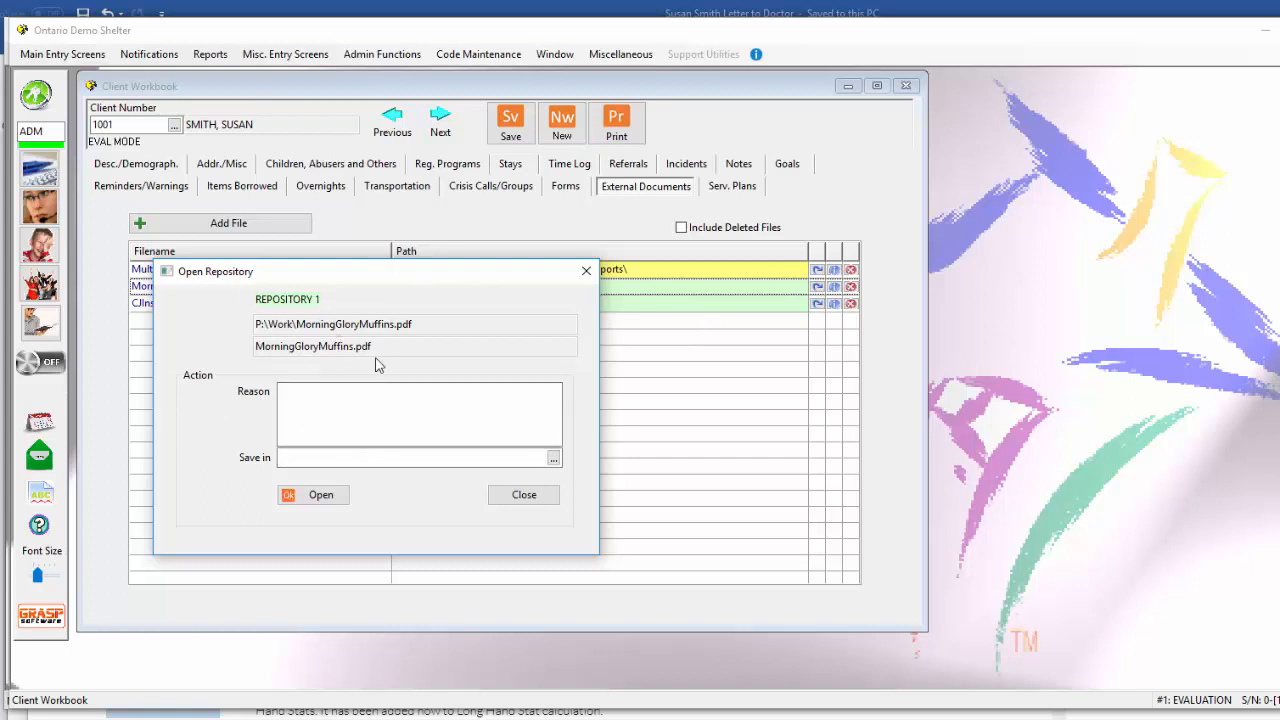
{"action": "left_click", "coordinate": [314, 400]}
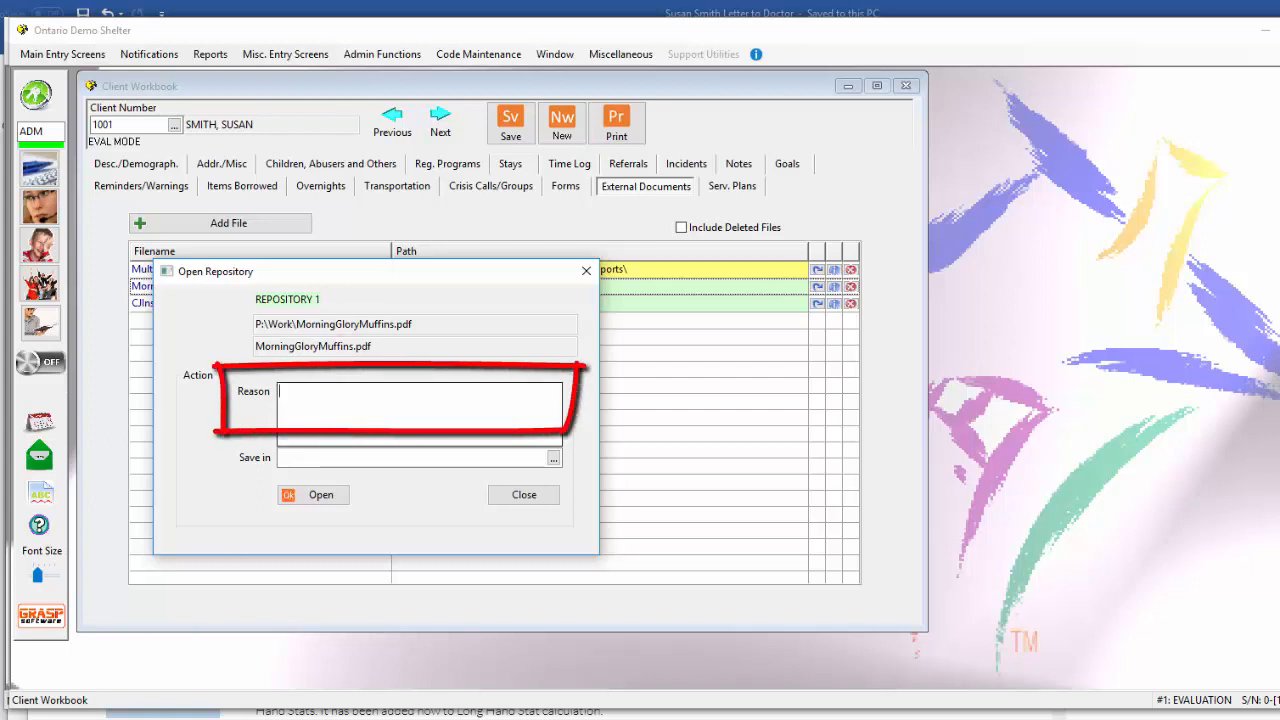
{"action": "type", "text": "because I"}
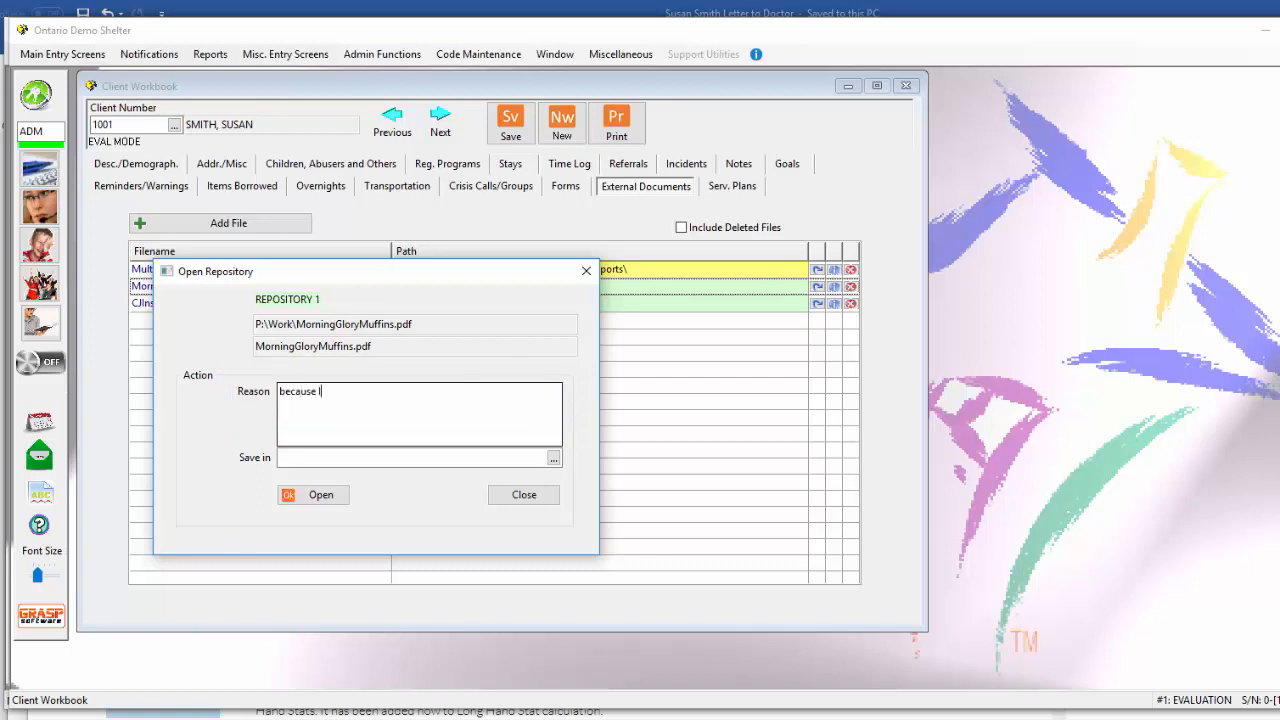
{"action": "type", "text": "'m hungrty"}
{"action": "key", "text": "BackSpace"}
{"action": "key", "text": "BackSpace"}
Choose the Documents folder as the save location for the retrieved file
{"action": "left_click", "coordinate": [553, 459]}
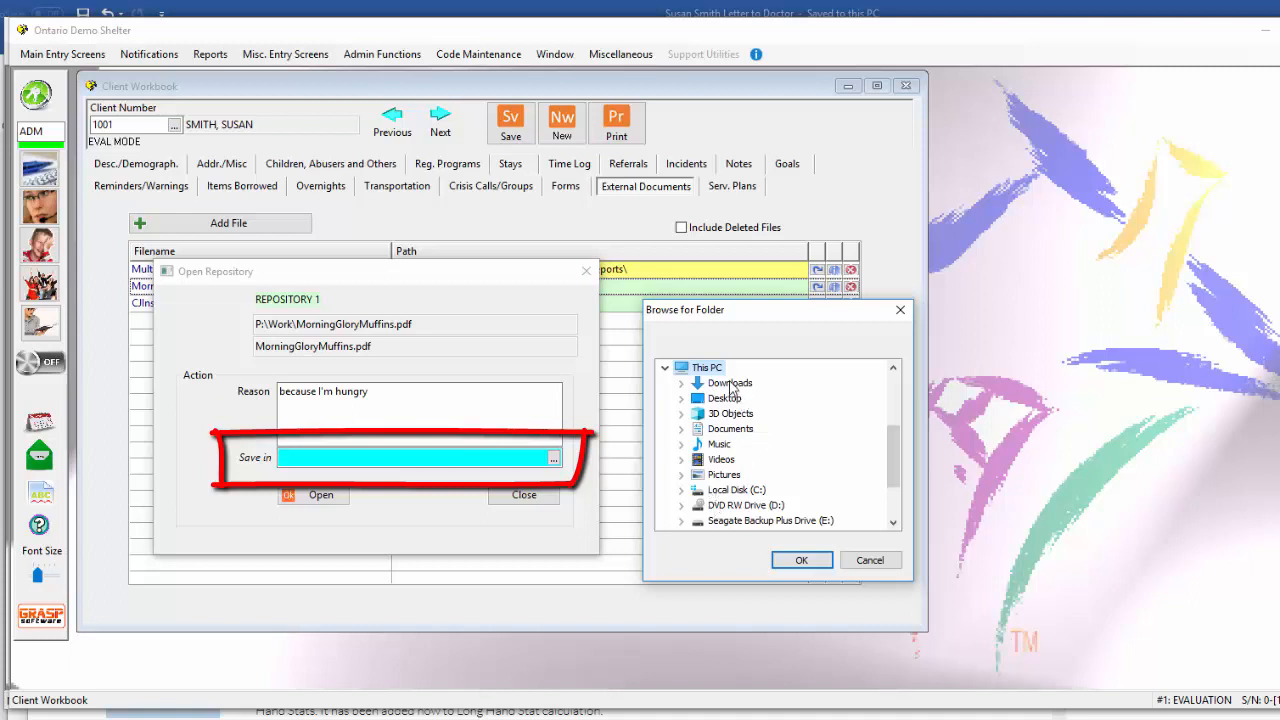
{"action": "left_click", "coordinate": [734, 430]}
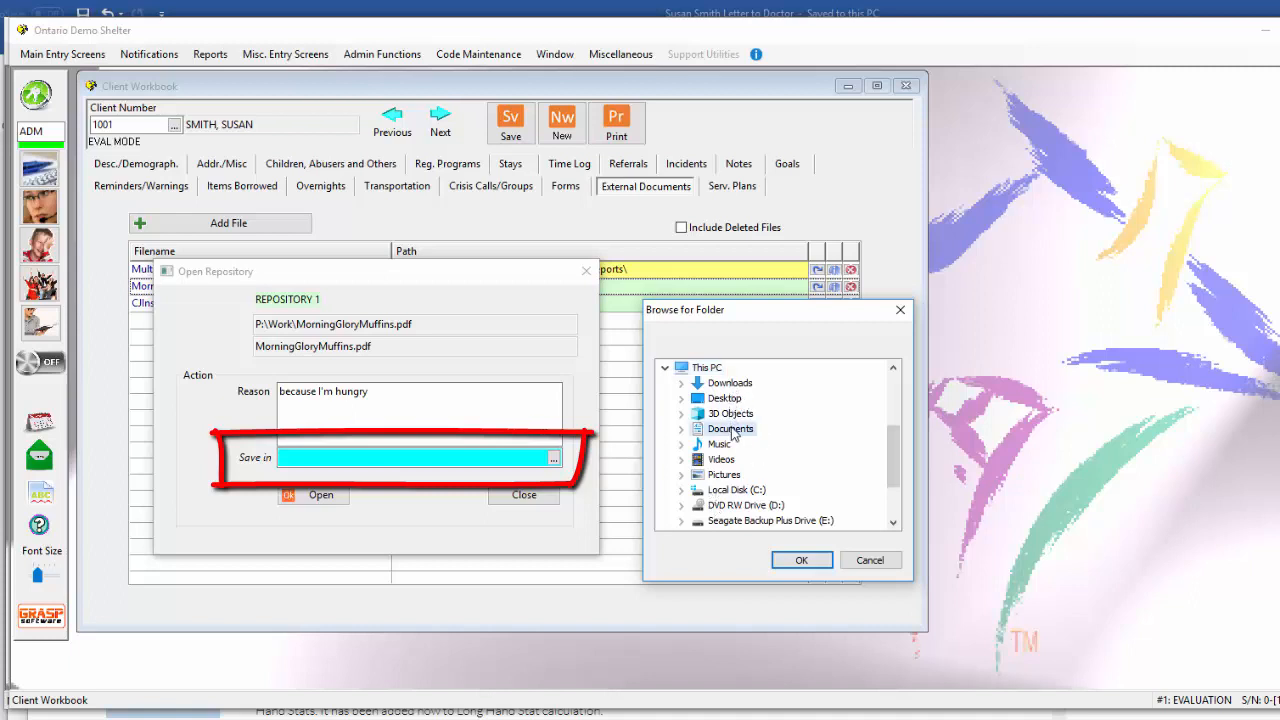
{"action": "left_click", "coordinate": [801, 560]}
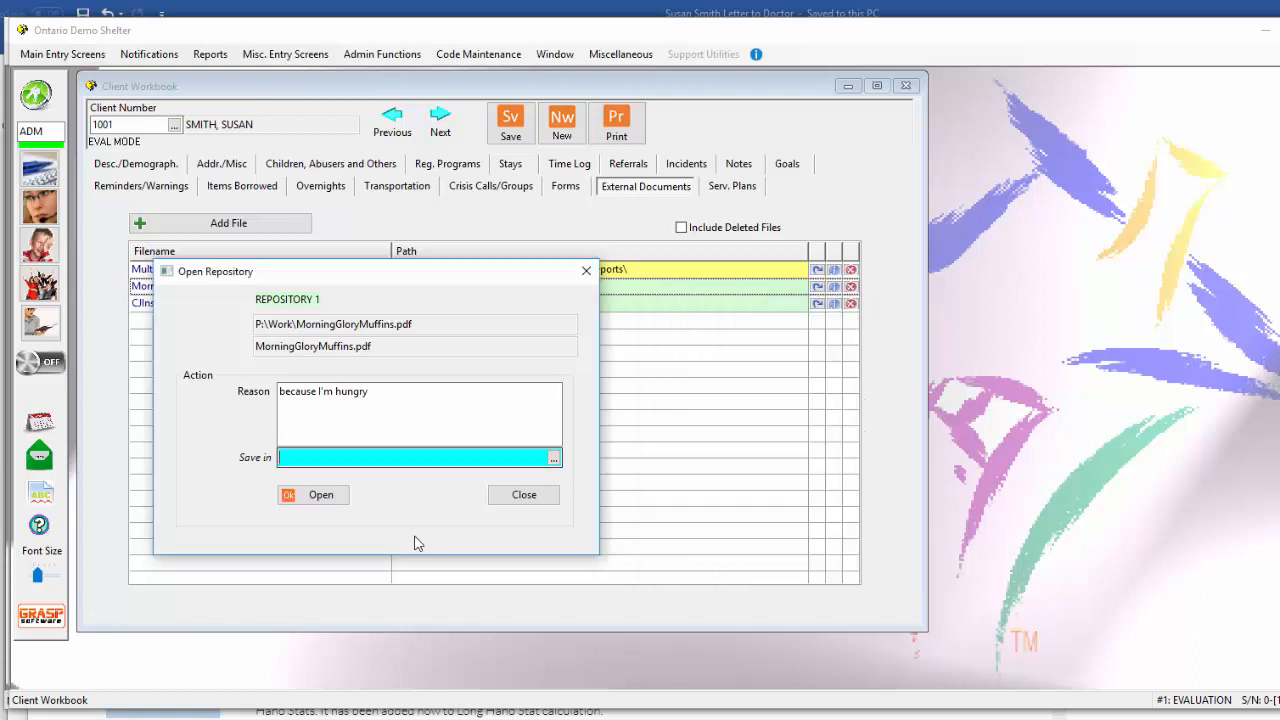
{"action": "left_click", "coordinate": [553, 458]}
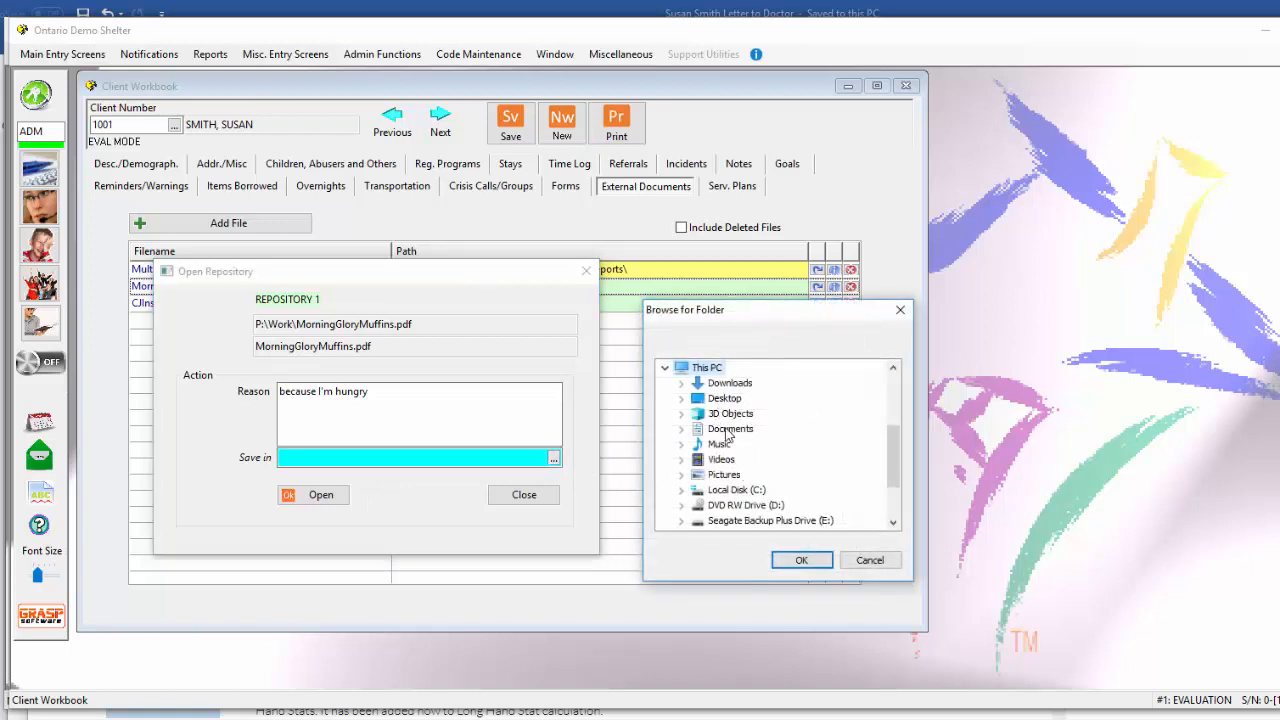
{"action": "double_click", "coordinate": [728, 430]}
{"action": "left_click", "coordinate": [801, 560]}
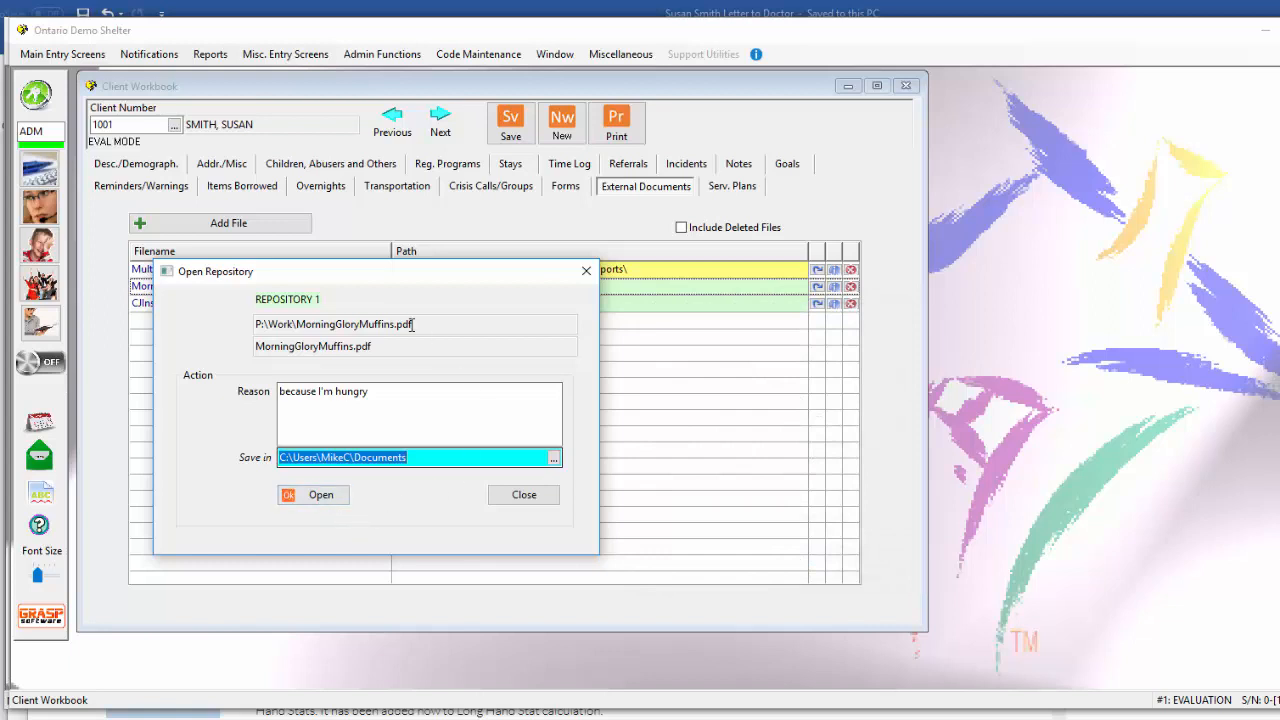
Extract the muffin recipe PDF from the repository, accept opening it immediately, and close the retrieval dialog
{"action": "left_click", "coordinate": [293, 494]}
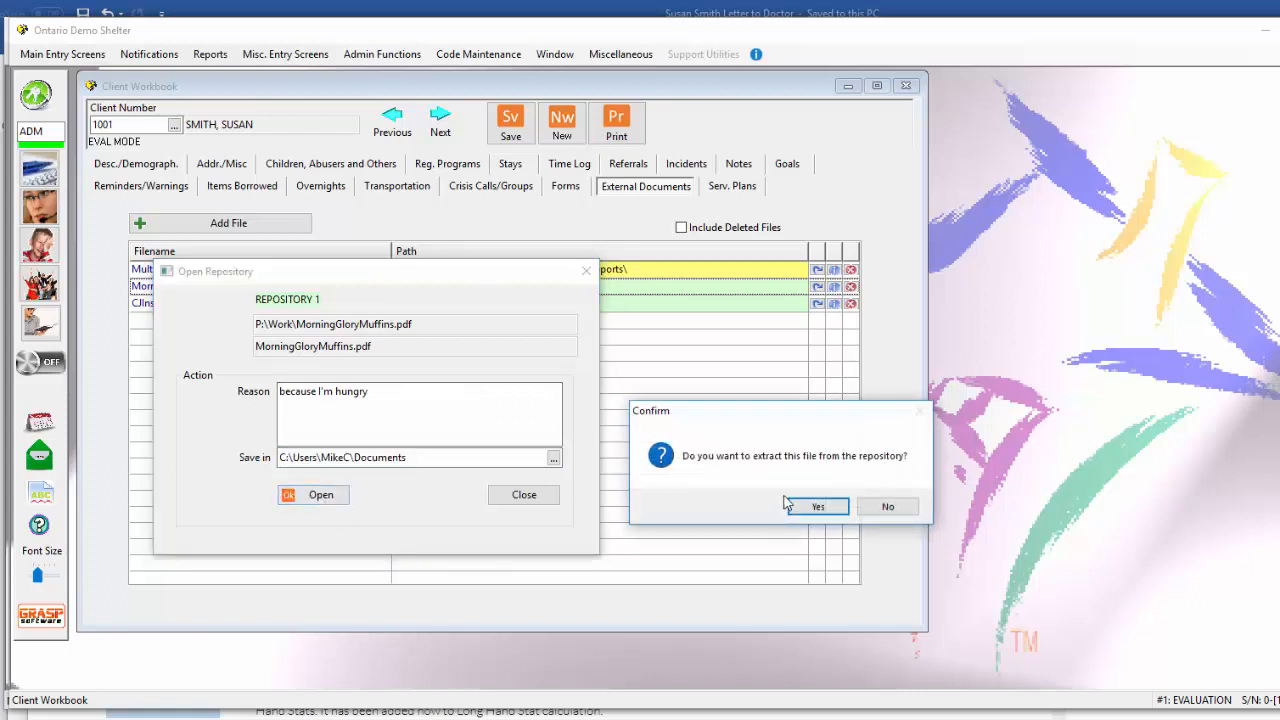
{"action": "left_click", "coordinate": [821, 507]}
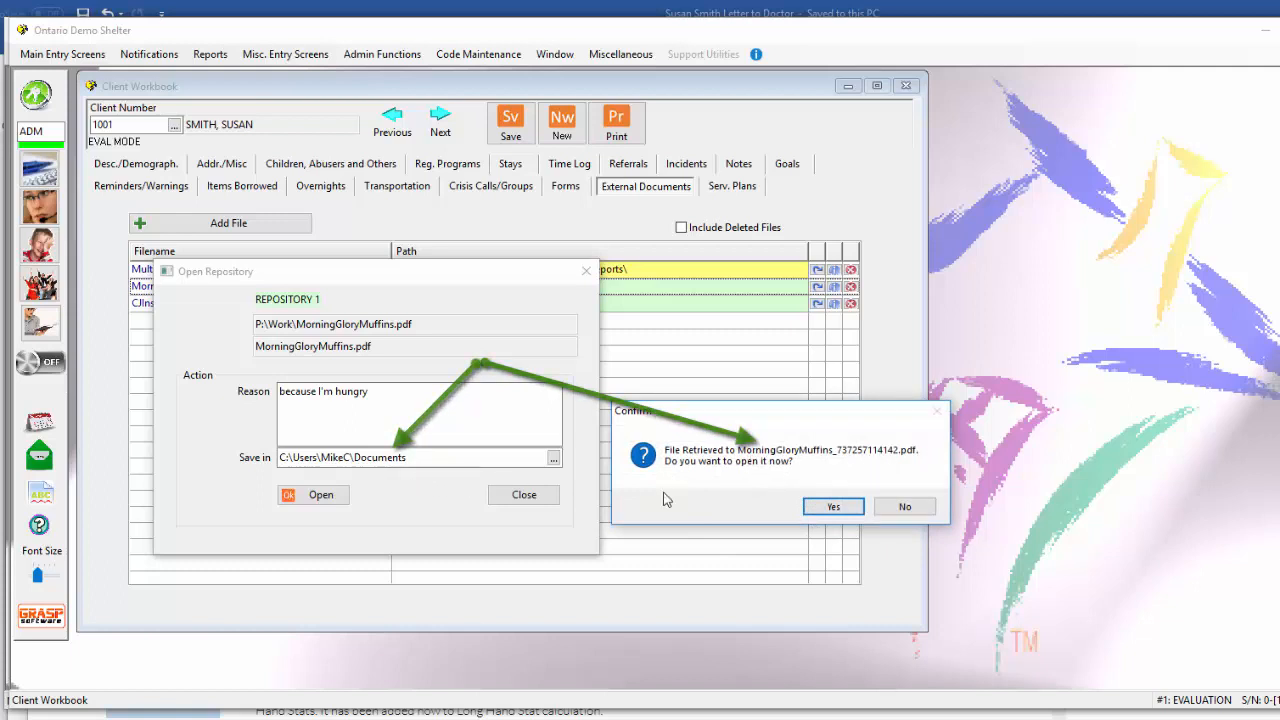
{"action": "left_click", "coordinate": [830, 507]}
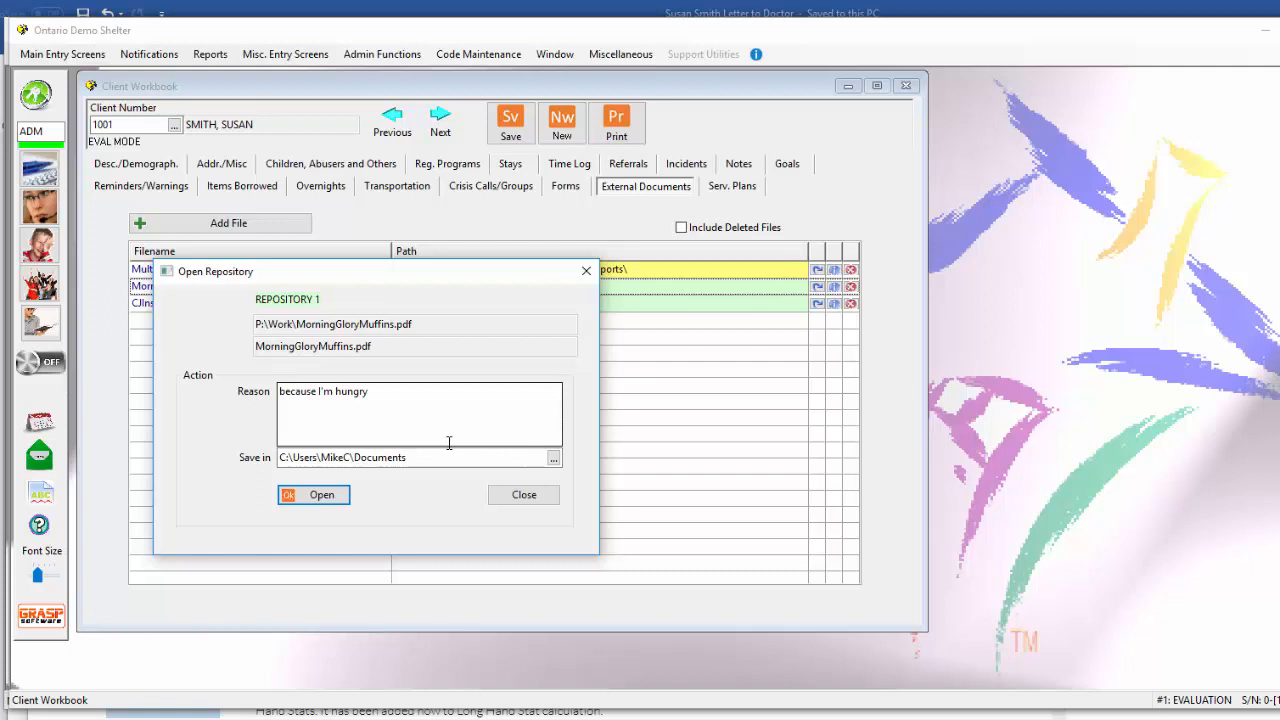
{"action": "left_click_drag", "start_coordinate": [403, 286], "coordinate": [421, 340]}
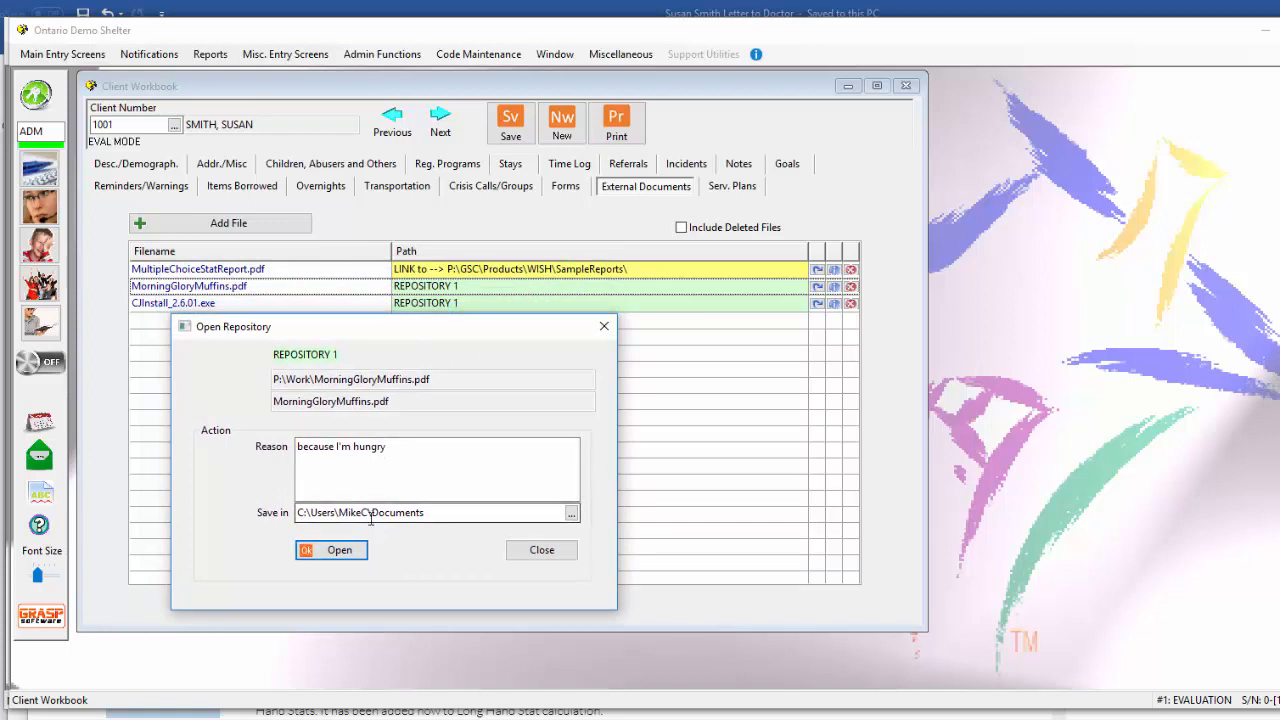
{"action": "left_click", "coordinate": [423, 508]}
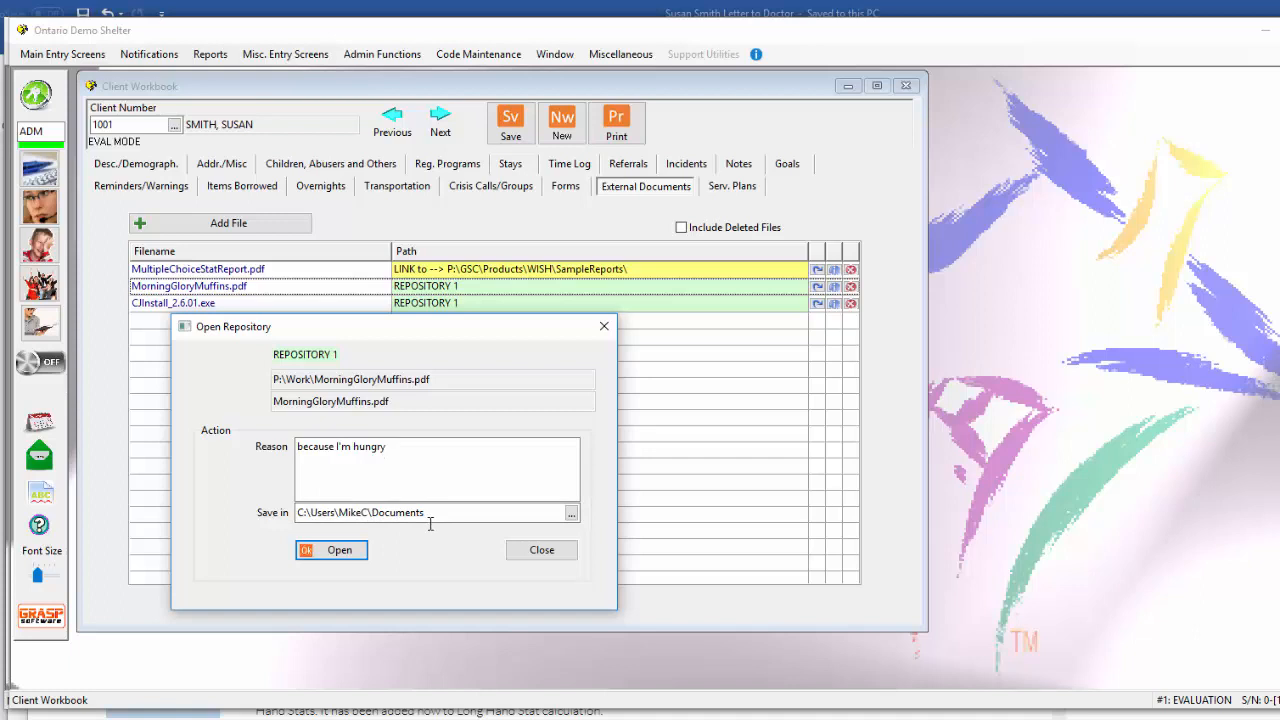
{"action": "left_click", "coordinate": [528, 555]}
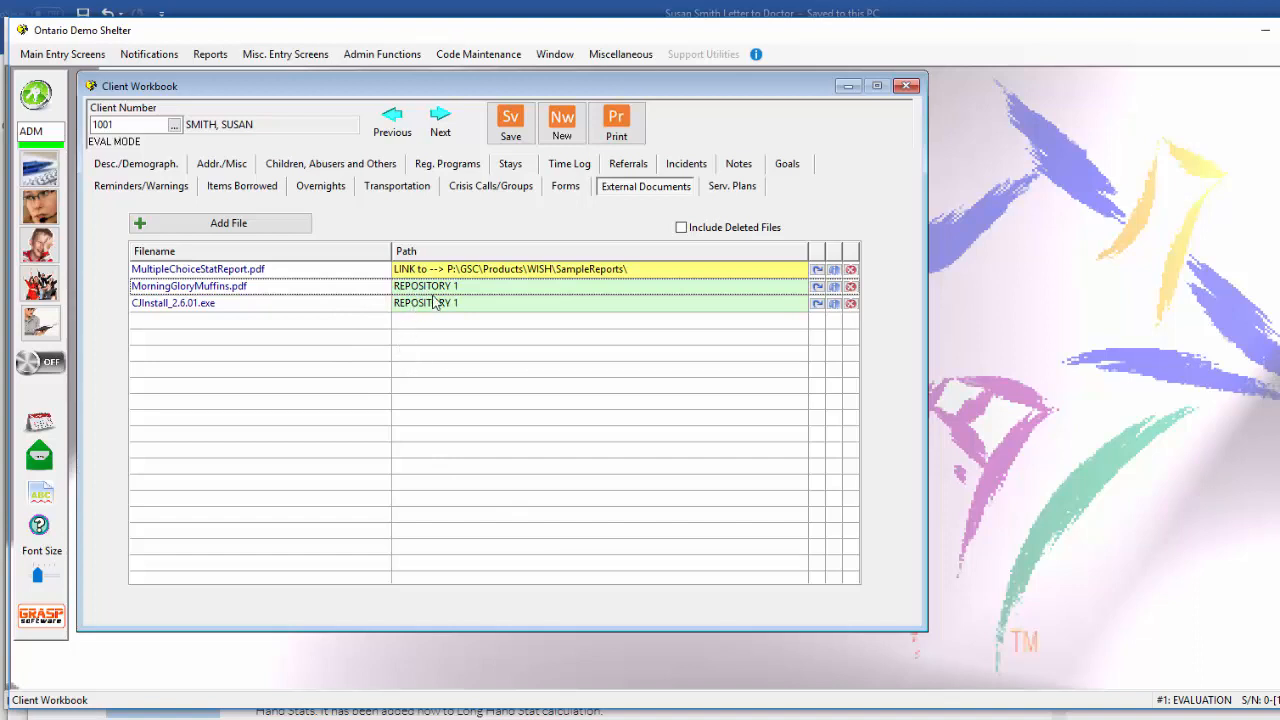
Review the description and history of MorningGloryMuffins.pdf, including the reason recorded for its retrieval
{"action": "left_click", "coordinate": [836, 291]}
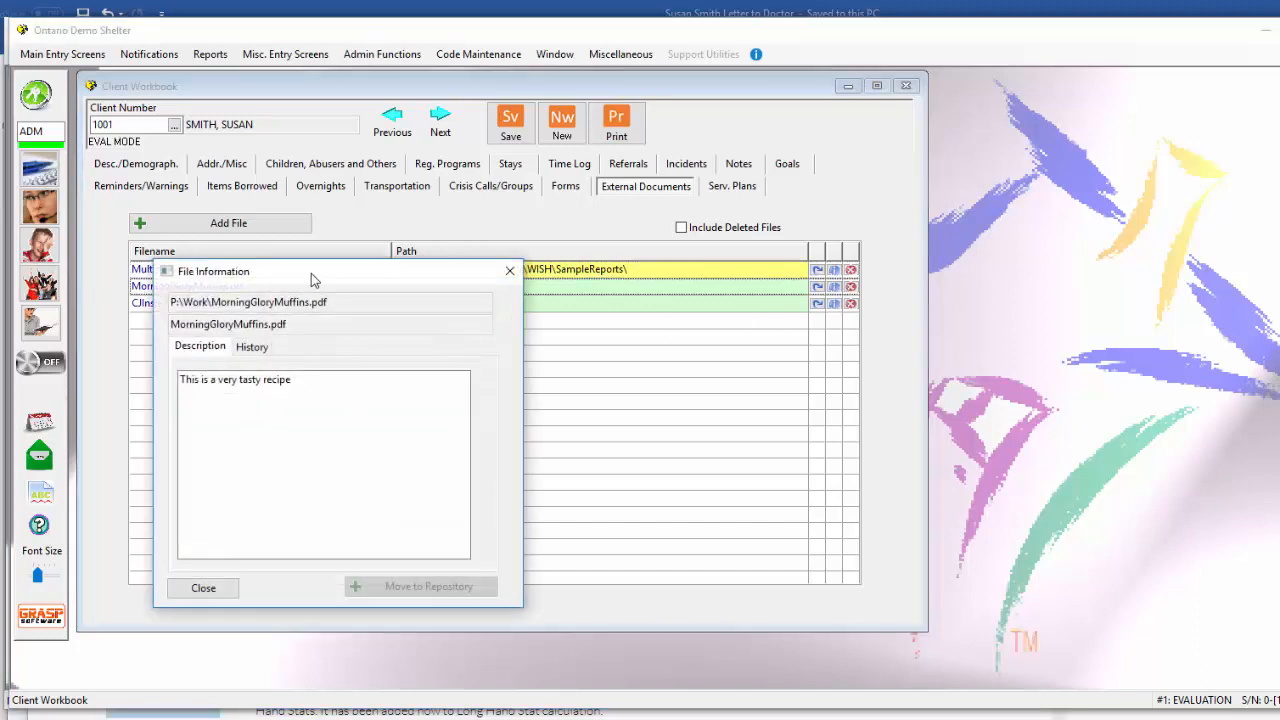
{"action": "left_click_drag", "start_coordinate": [318, 250], "coordinate": [385, 160]}
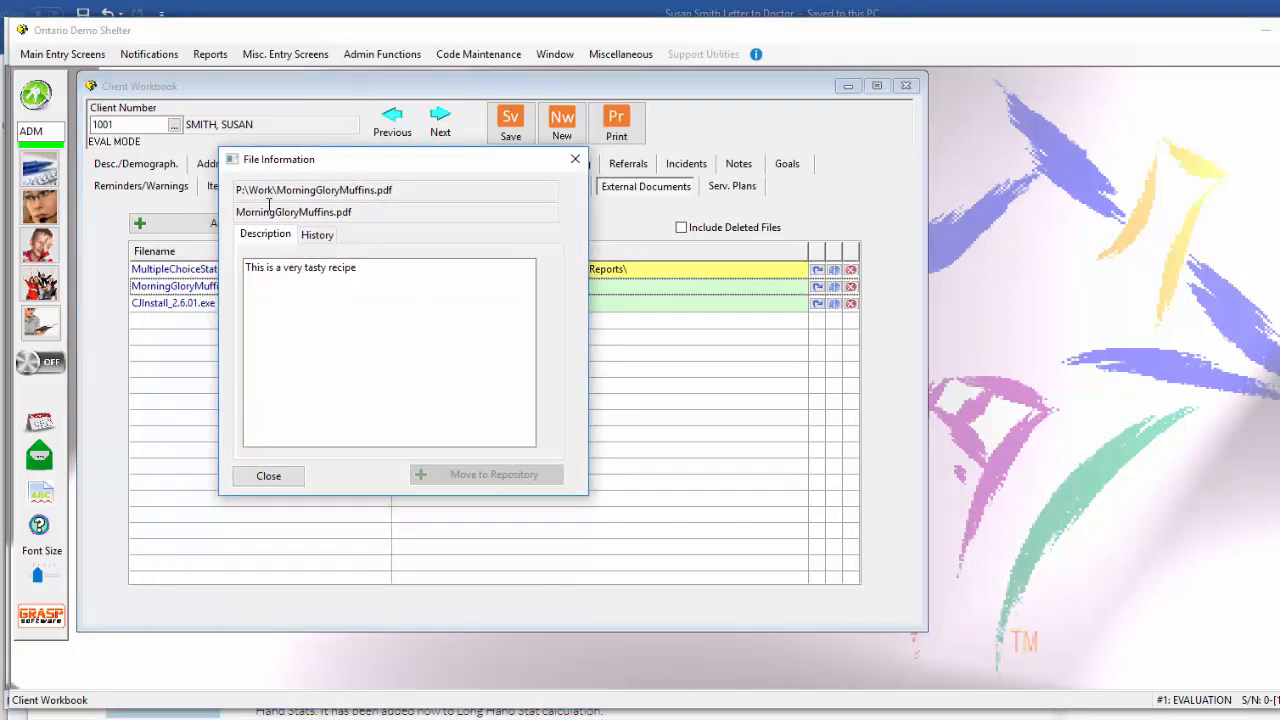
{"action": "left_click_drag", "start_coordinate": [385, 268], "coordinate": [216, 268]}
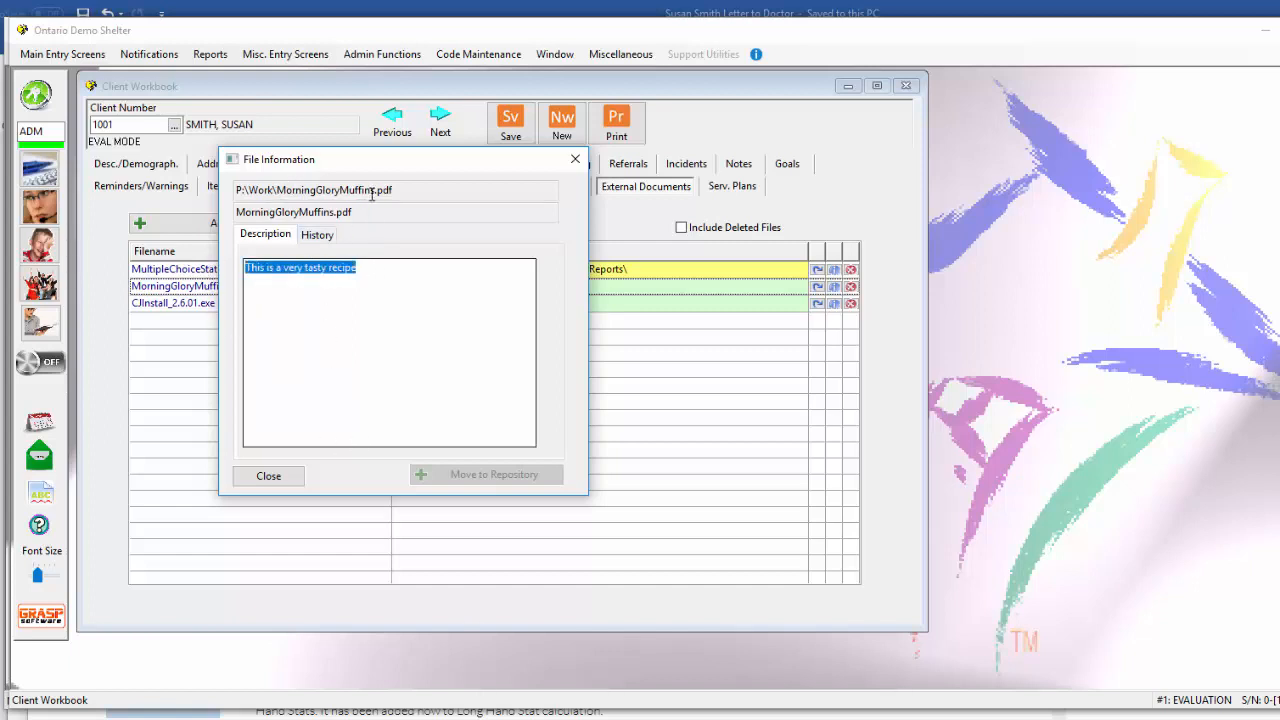
{"action": "left_click", "coordinate": [319, 243]}
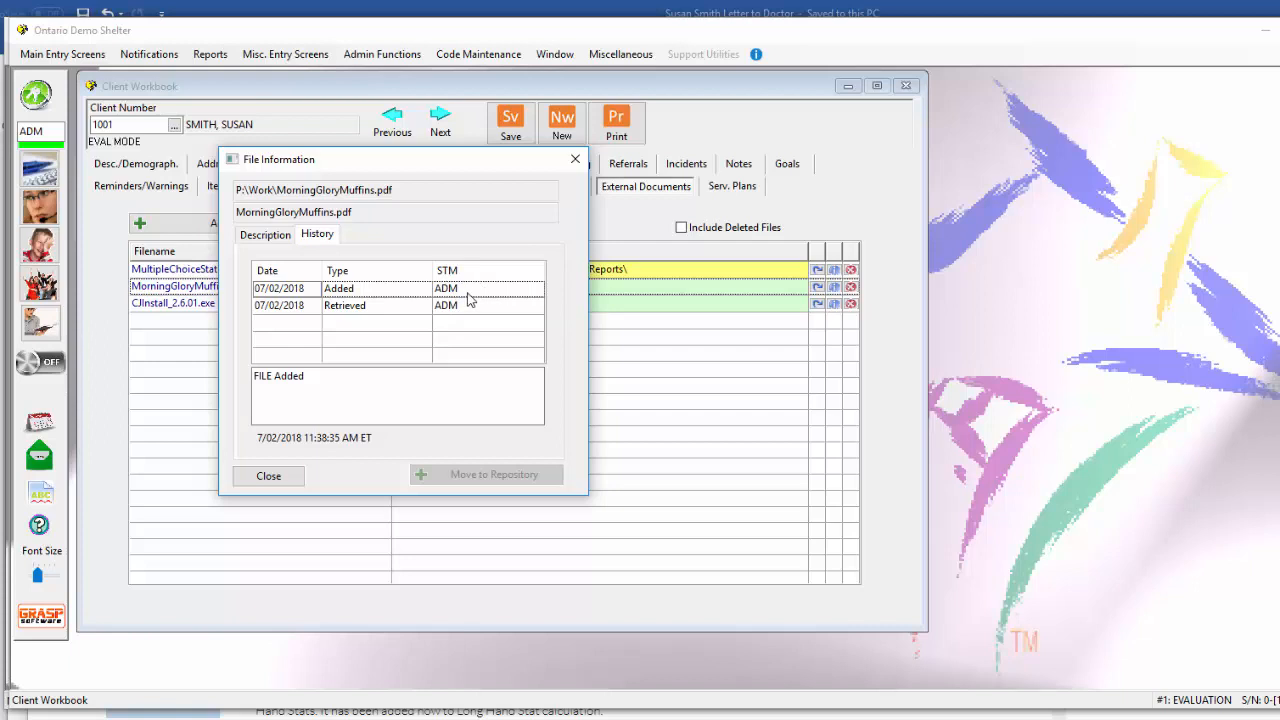
{"action": "left_click", "coordinate": [298, 306]}
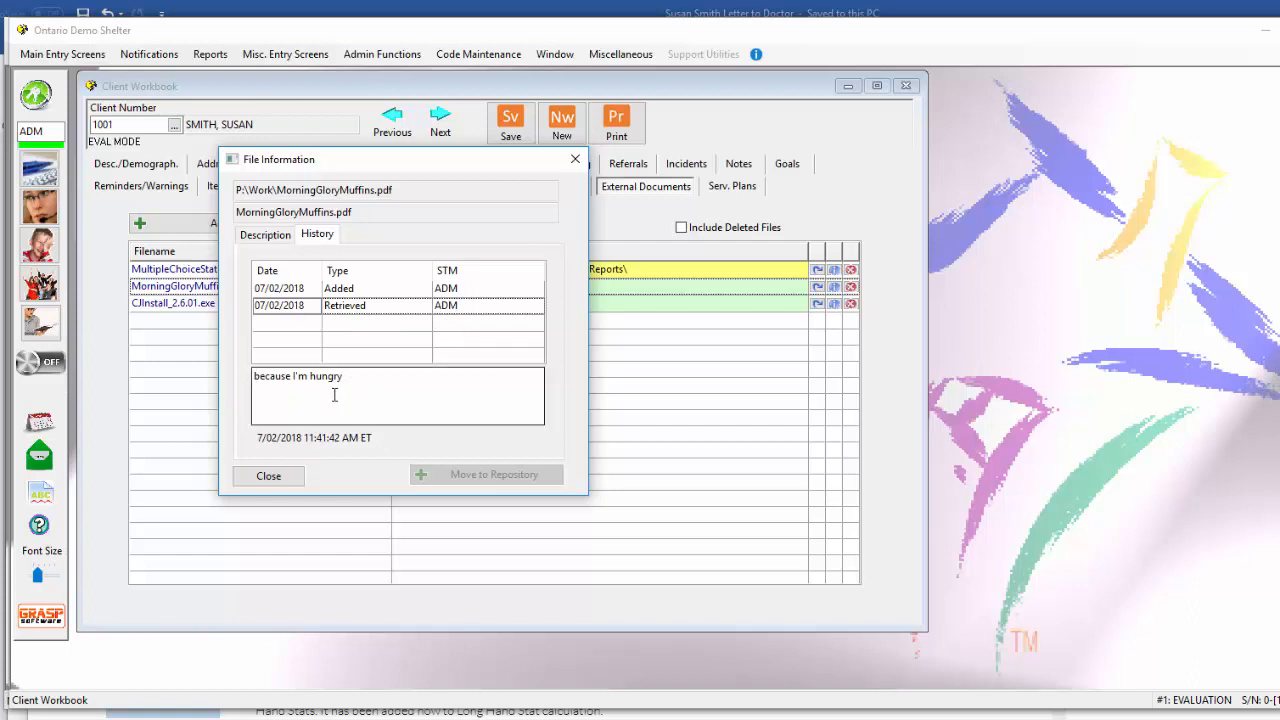
{"action": "left_click", "coordinate": [268, 476]}
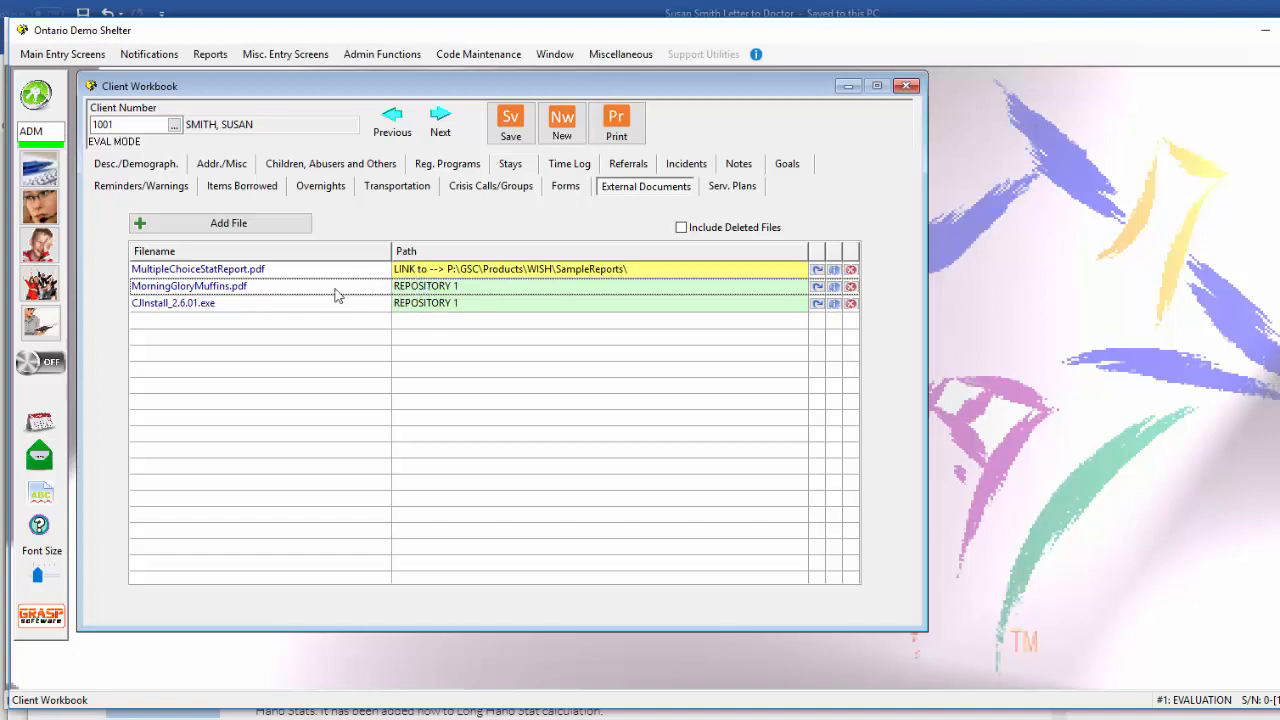
Delete CJInstall_2.6.01.exe from Repository 1 with the reason "placed on wrong clients file"
{"action": "left_click", "coordinate": [174, 298]}
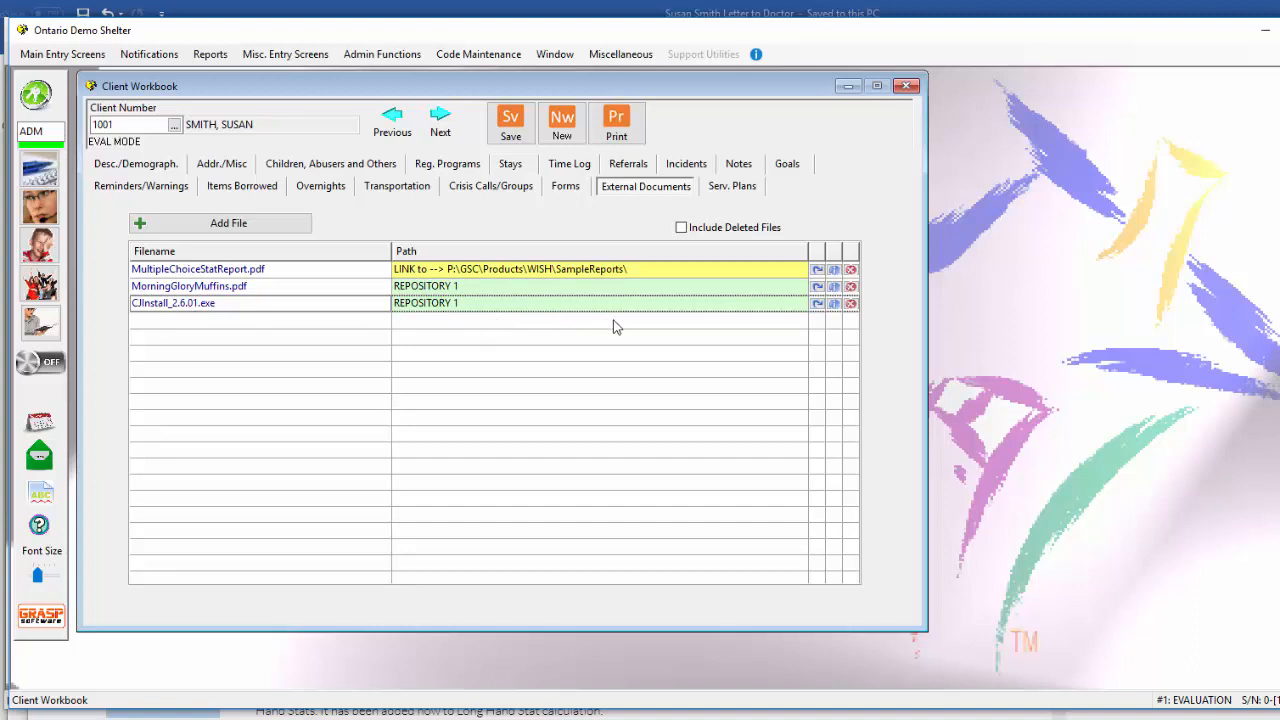
{"action": "left_click", "coordinate": [851, 304]}
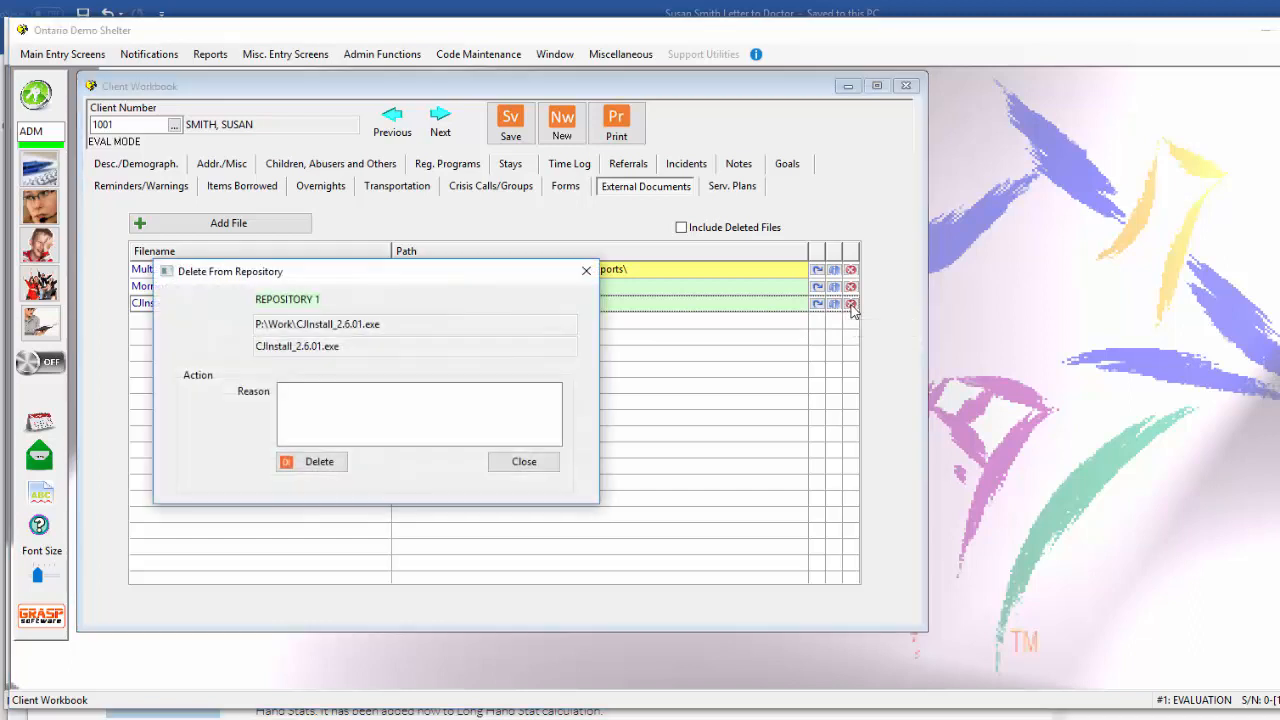
{"action": "left_click", "coordinate": [366, 396]}
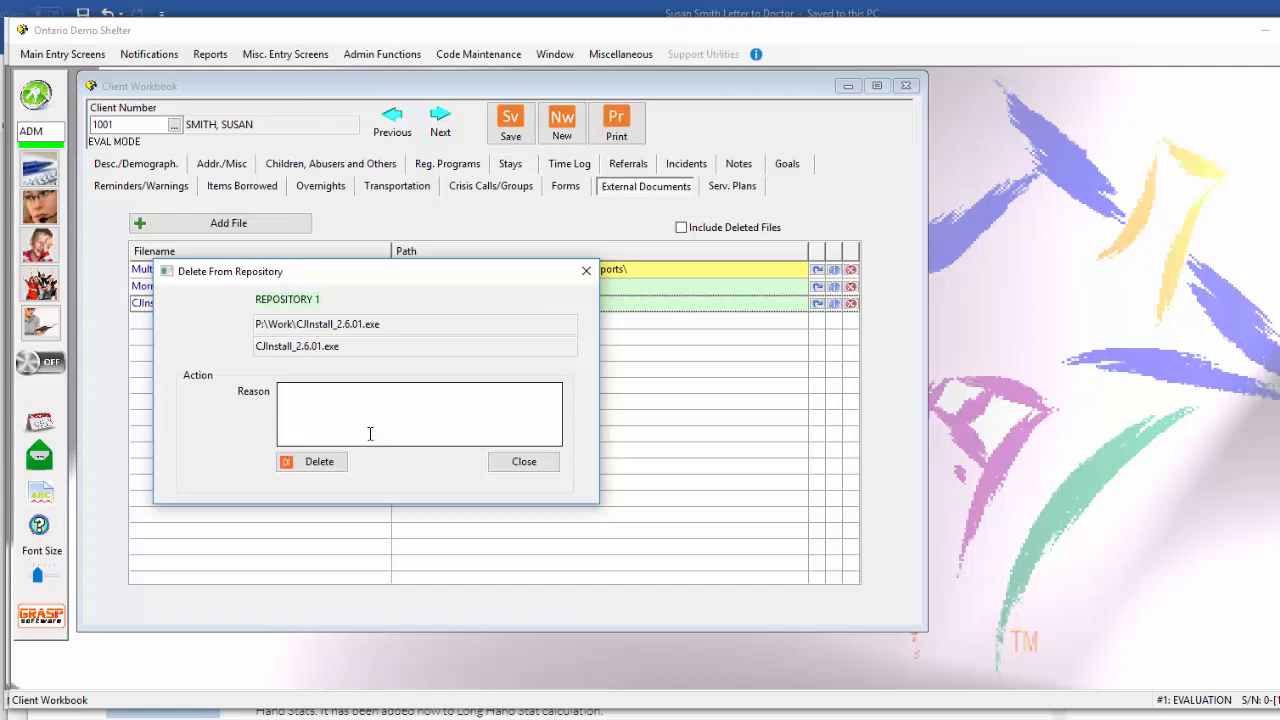
{"action": "type", "text": "placed on wrong clients file"}
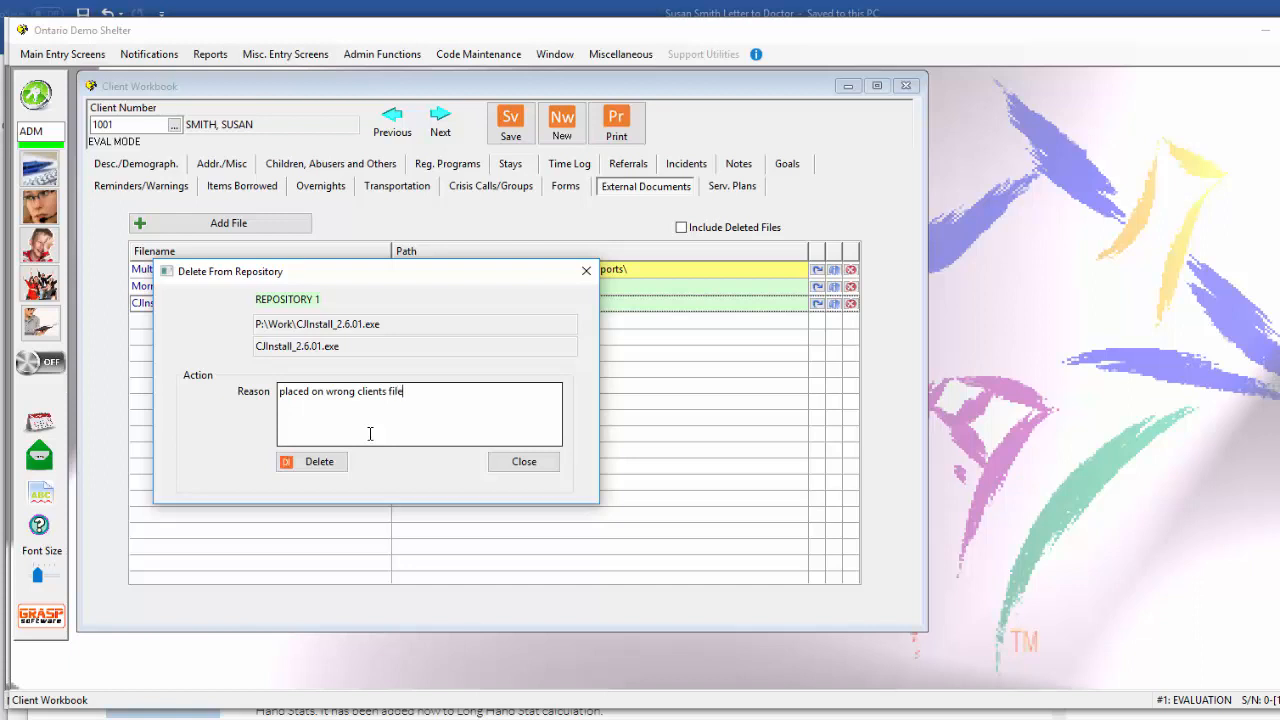
{"action": "left_click", "coordinate": [319, 464]}
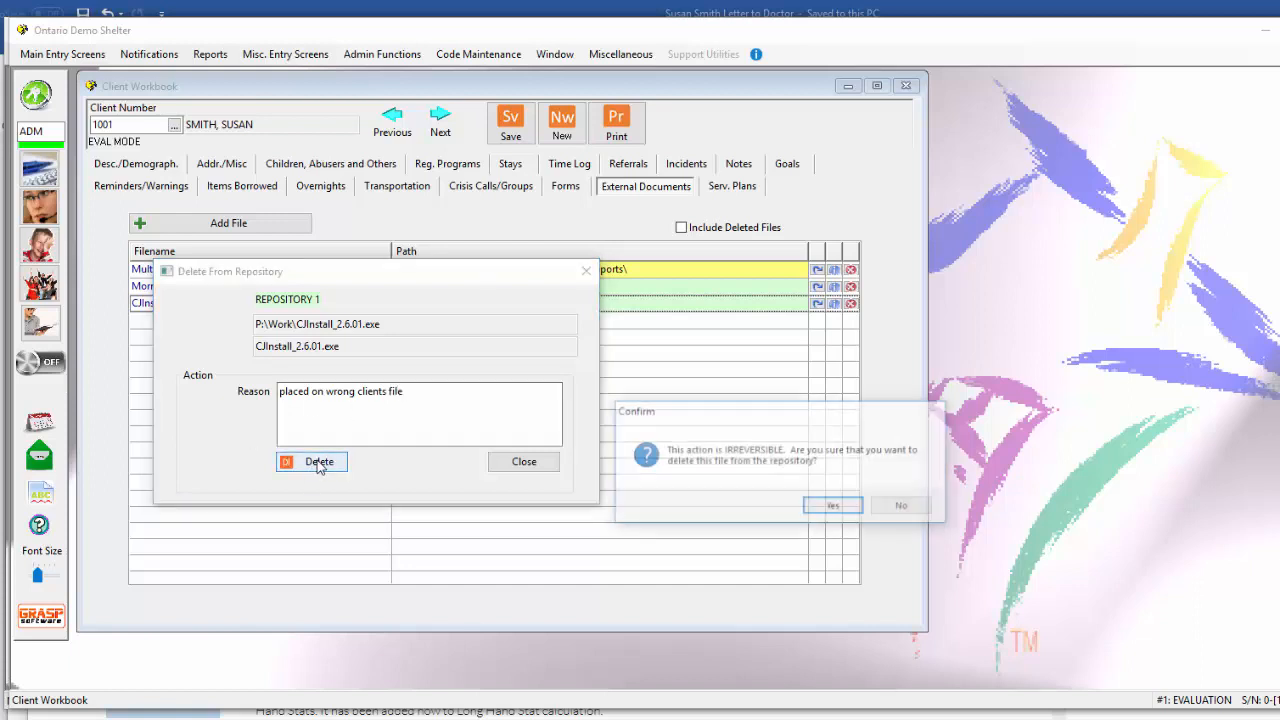
{"action": "left_click", "coordinate": [835, 507]}
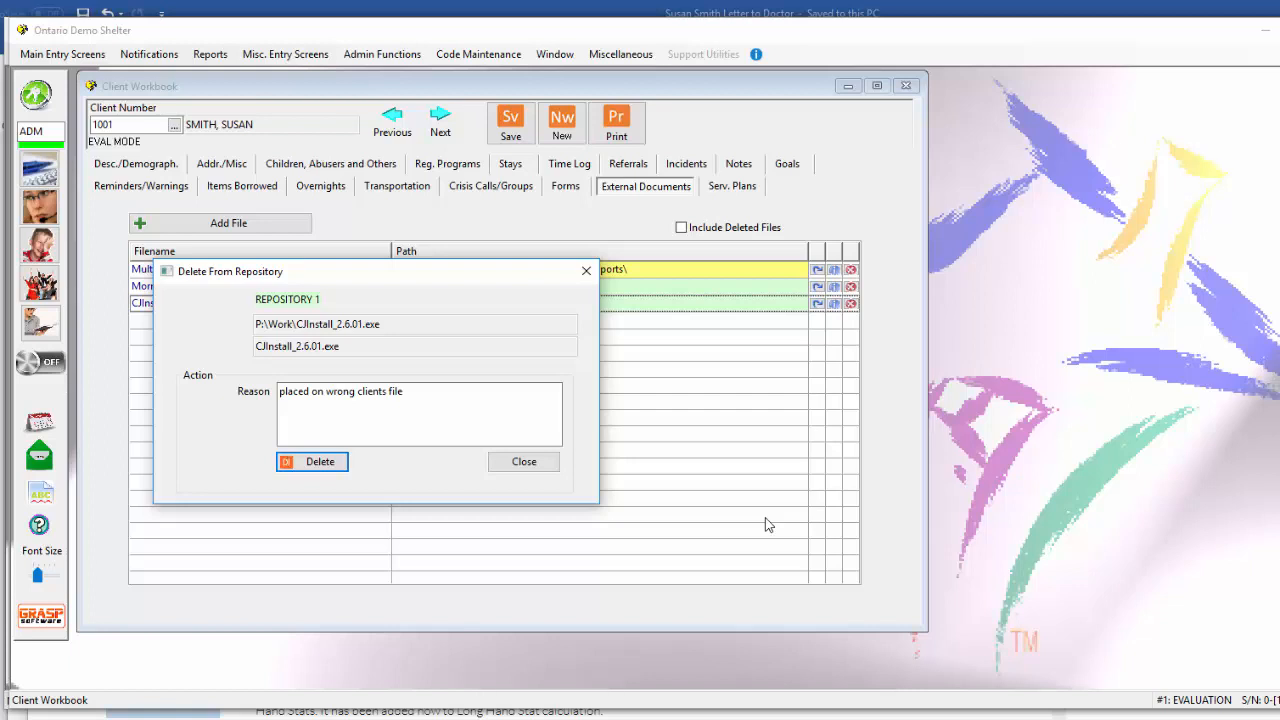
{"action": "key", "text": "Return"}
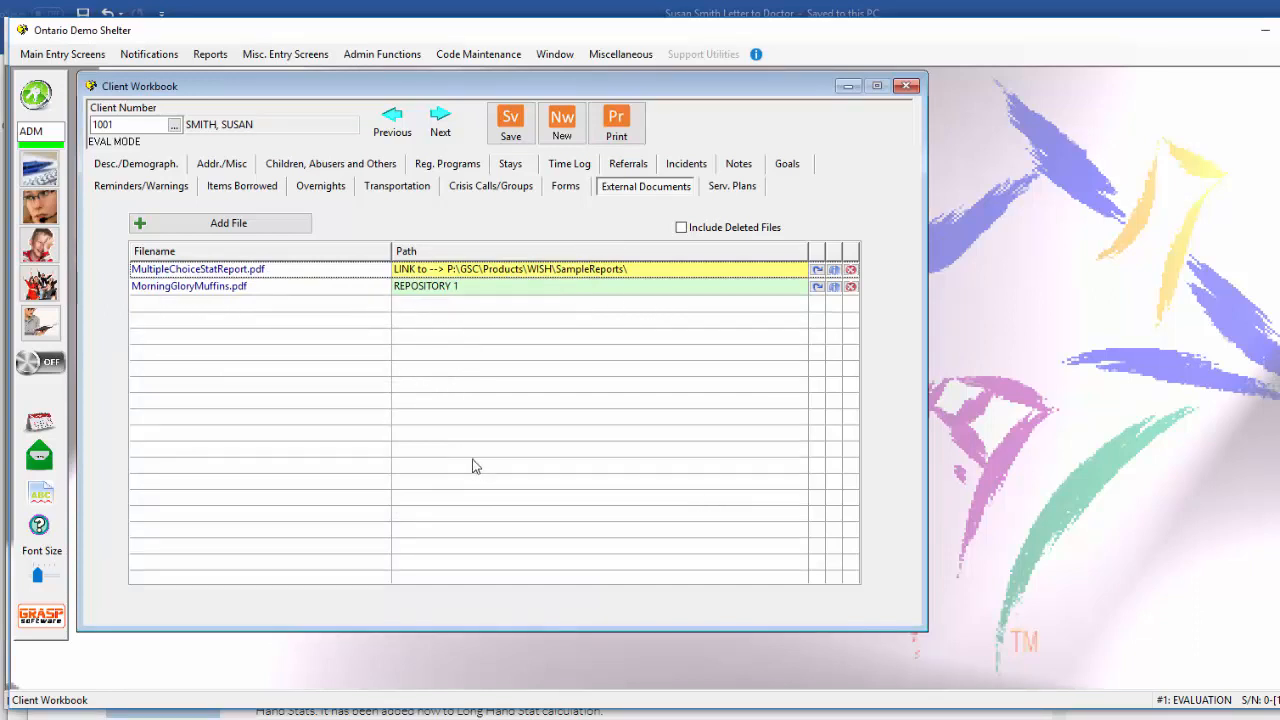
Include deleted files in the external documents list and review the deleted installer's history and deletion reason
{"action": "left_click", "coordinate": [682, 228]}
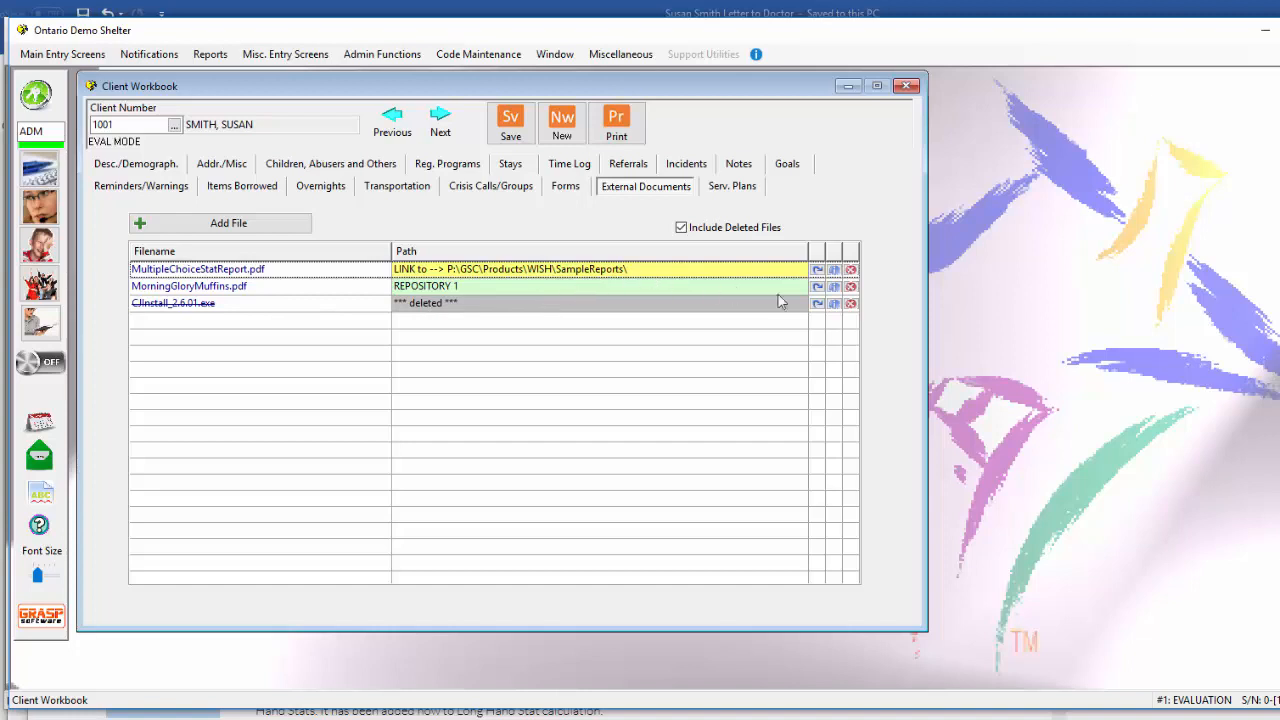
{"action": "left_click", "coordinate": [834, 304]}
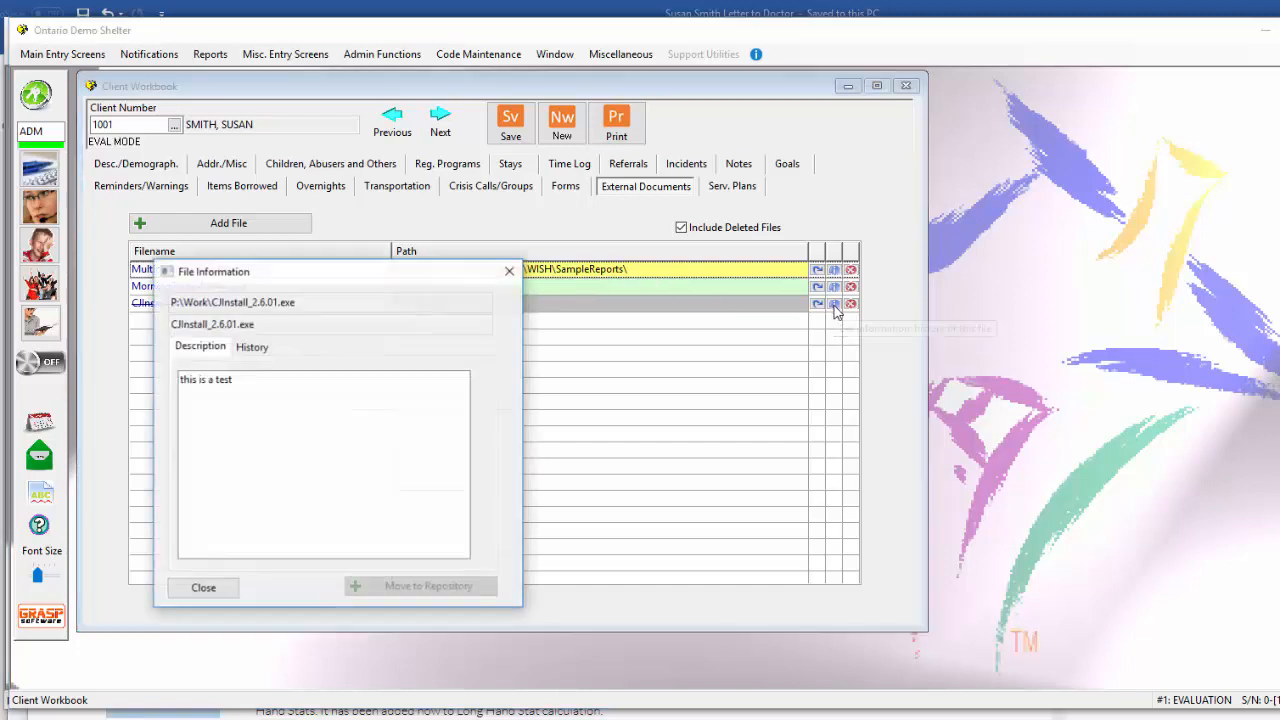
{"action": "left_click", "coordinate": [254, 347]}
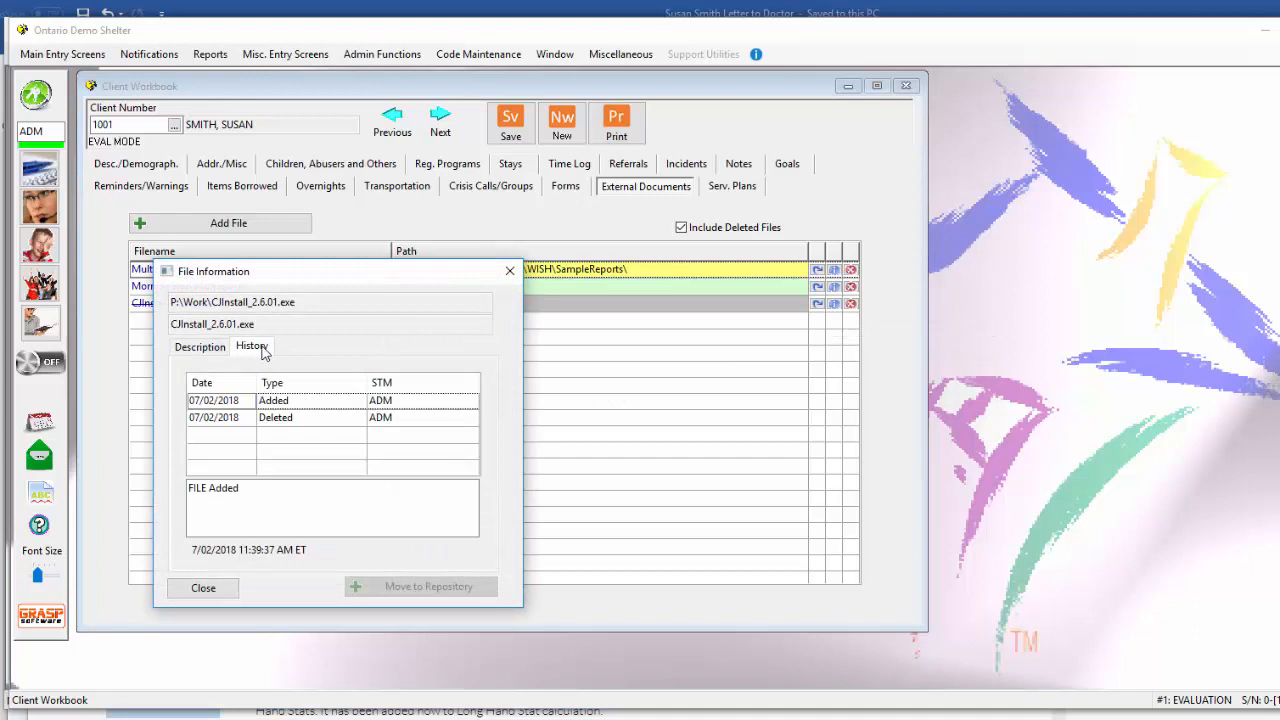
{"action": "left_click", "coordinate": [278, 421]}
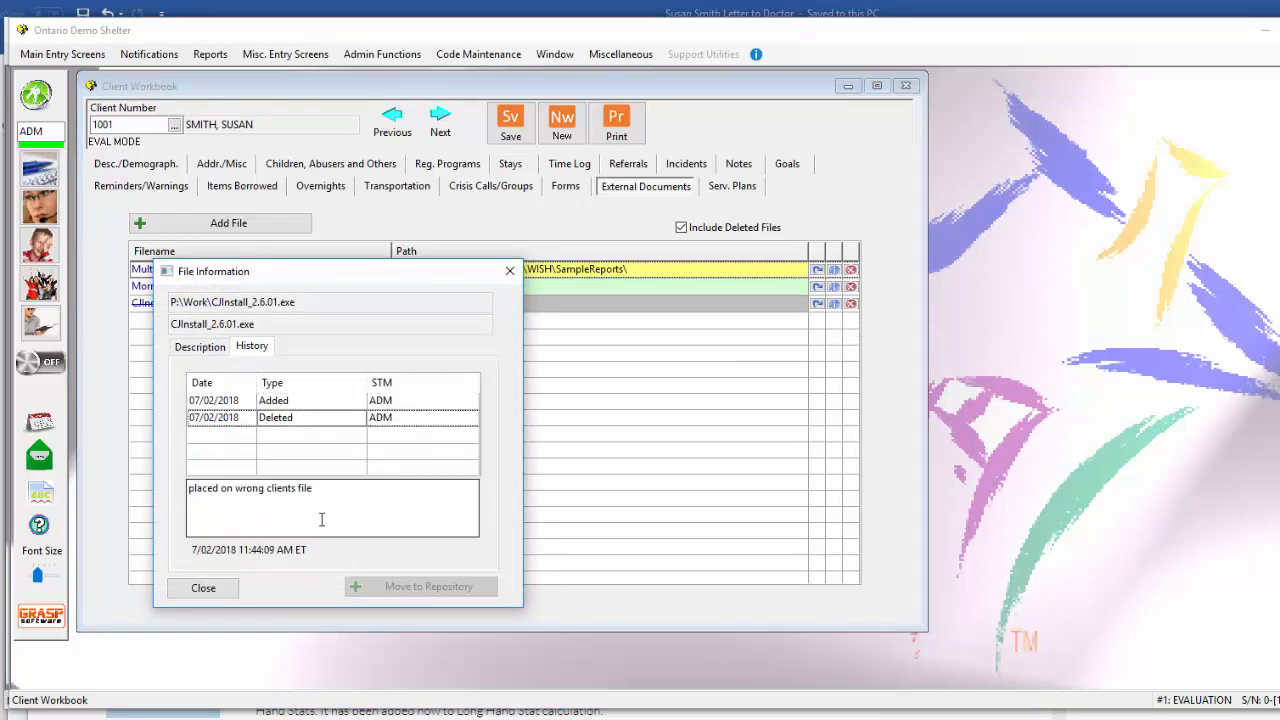
{"action": "left_click", "coordinate": [221, 592]}
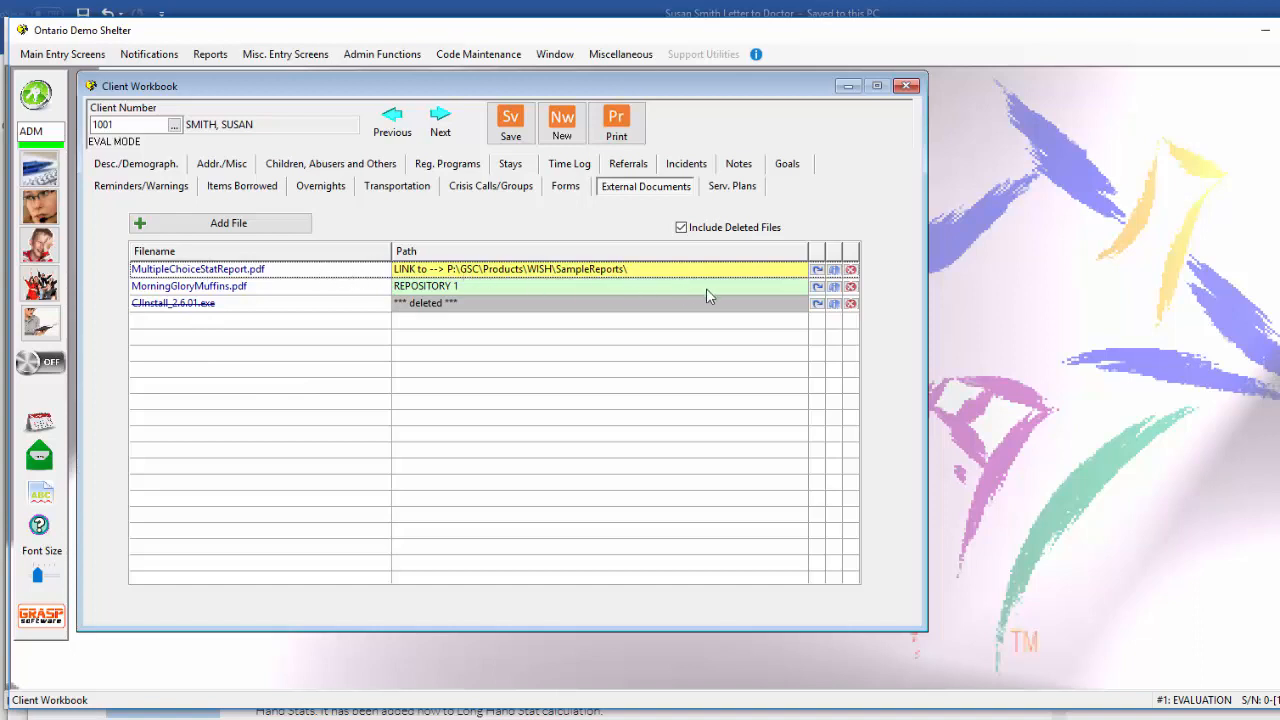
Examine the description and history of the linked MultipleChoiceStatReport.pdf
{"action": "left_click", "coordinate": [834, 271]}
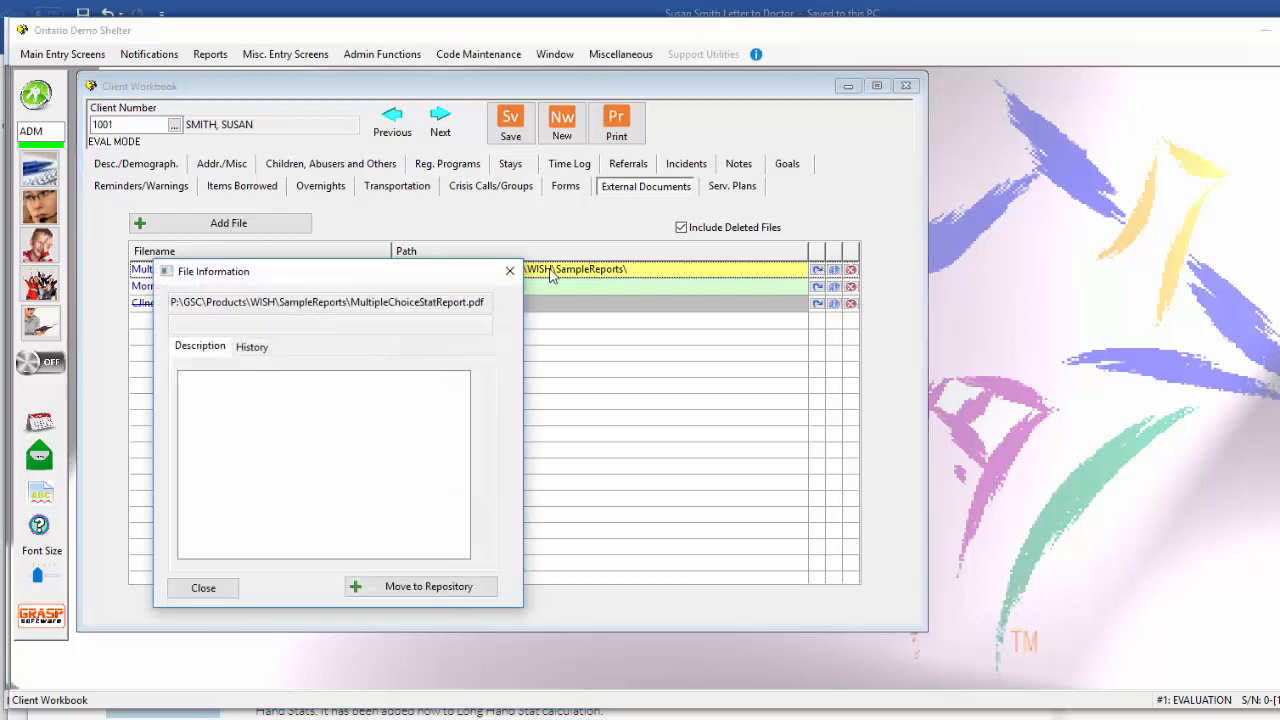
{"action": "left_click", "coordinate": [252, 347]}
{"action": "left_click", "coordinate": [204, 350]}
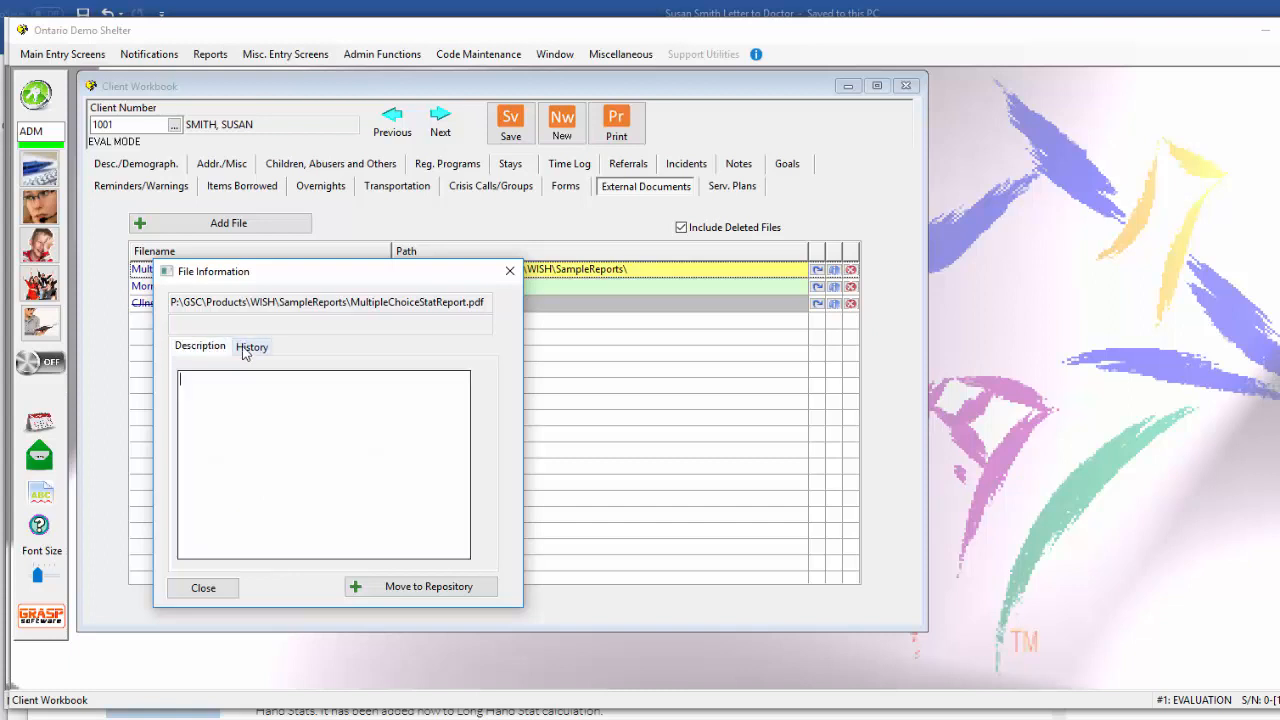
{"action": "left_click", "coordinate": [251, 346]}
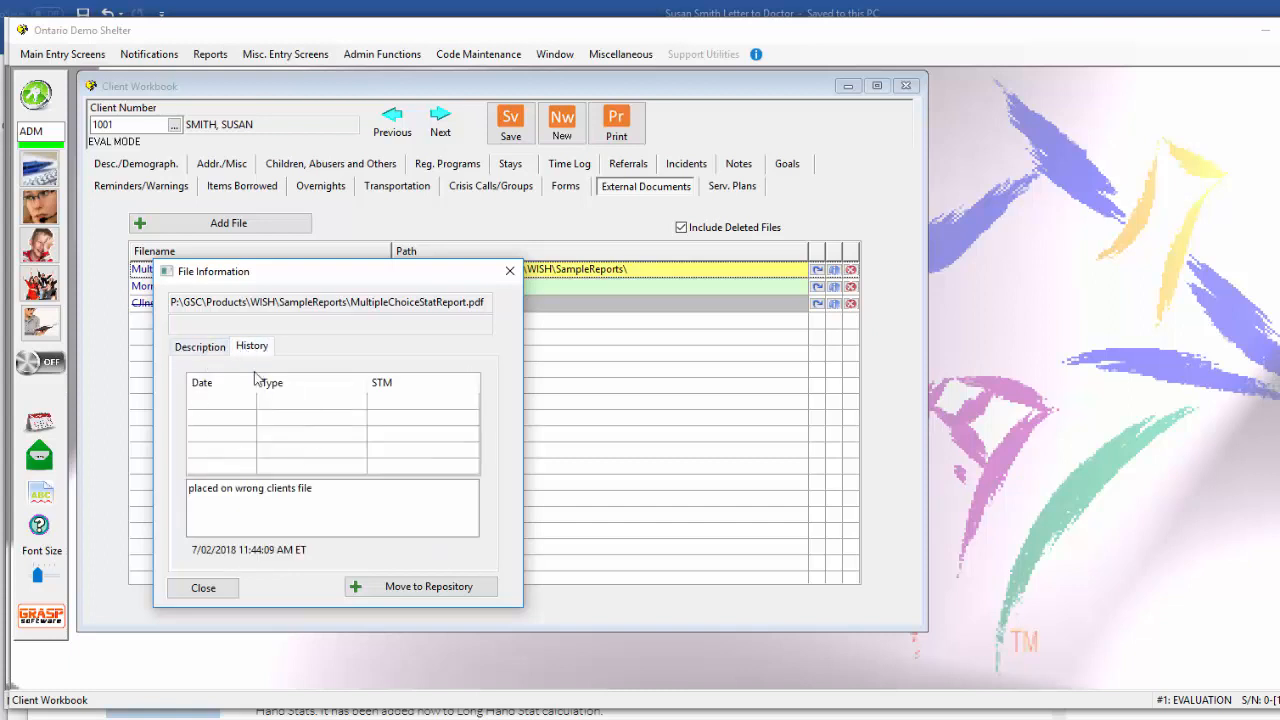
Move the linked MultipleChoiceStatReport.pdf to Repository 1 with the description "this is a test file", keeping the original file
{"action": "left_click", "coordinate": [207, 347]}
{"action": "left_click", "coordinate": [278, 441]}
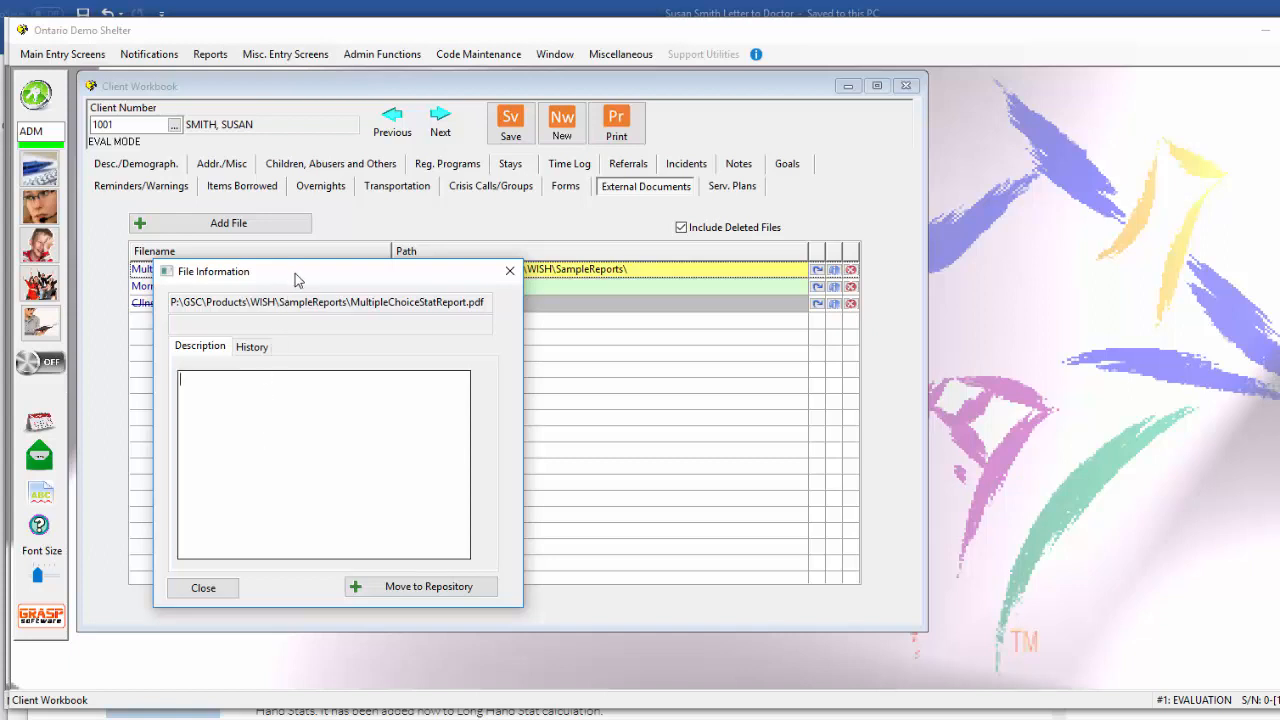
{"action": "left_click_drag", "start_coordinate": [295, 273], "coordinate": [327, 307]}
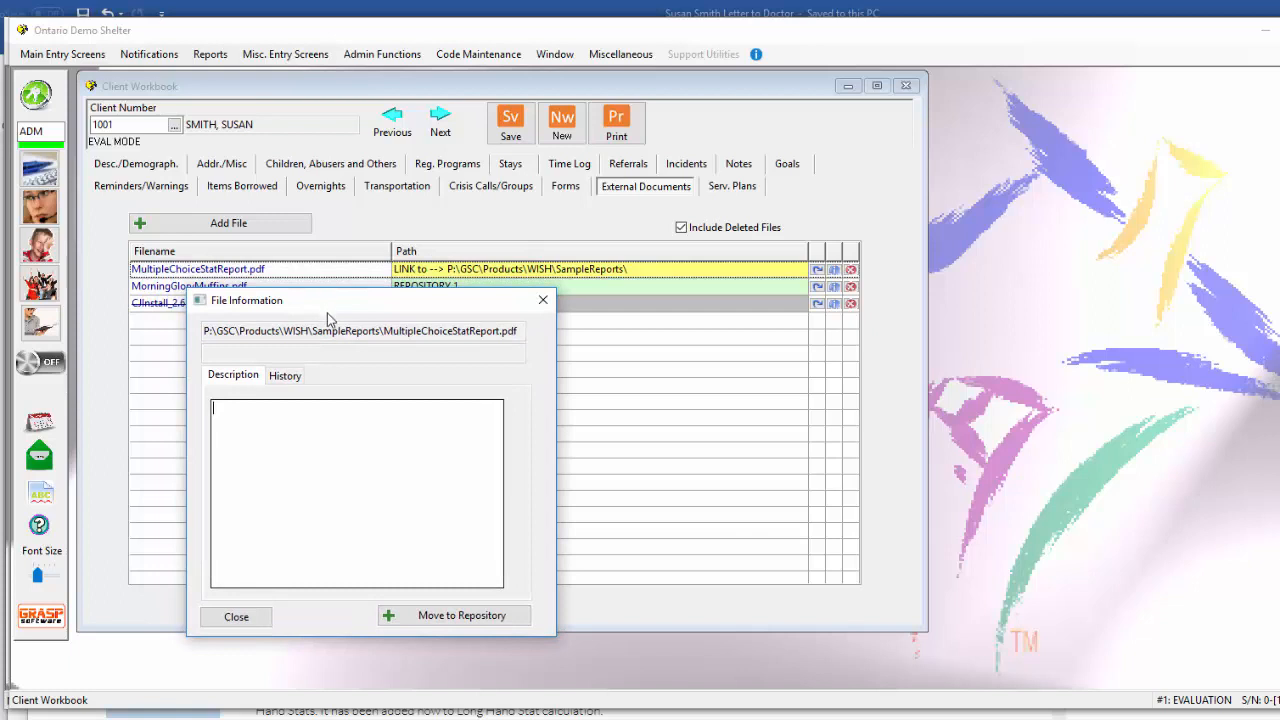
{"action": "left_click", "coordinate": [466, 616]}
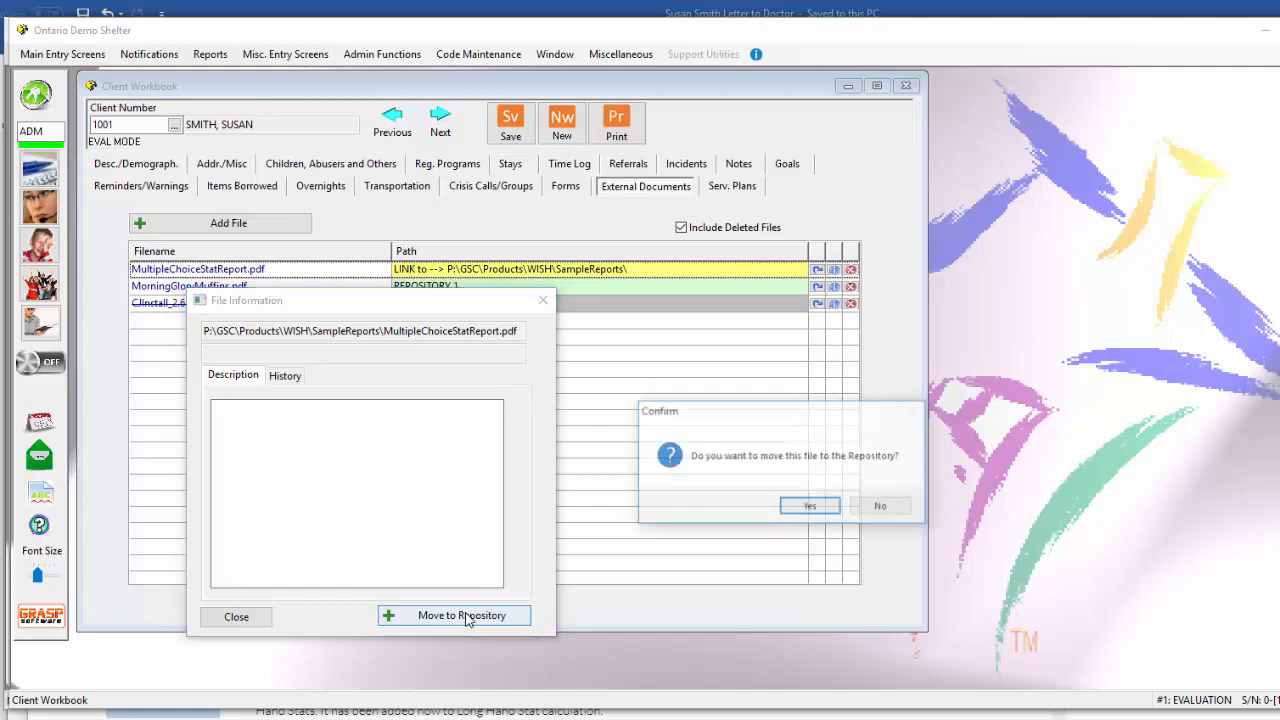
{"action": "left_click", "coordinate": [812, 507]}
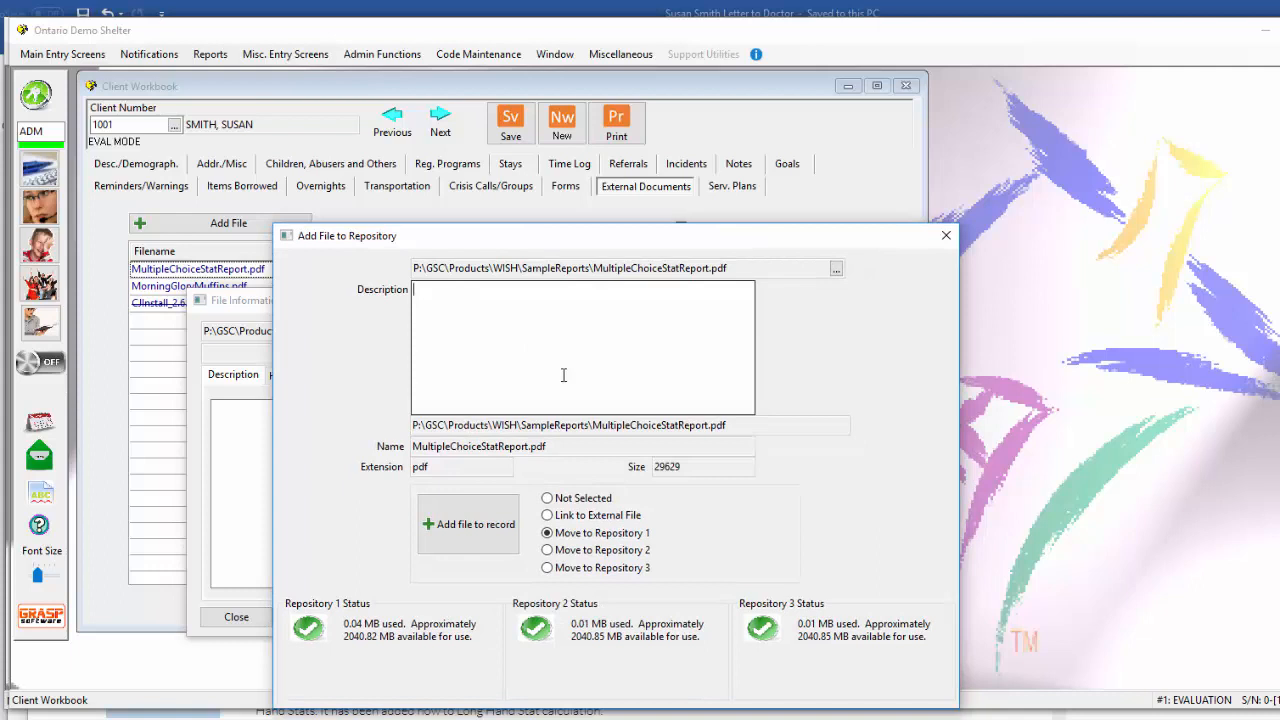
{"action": "type", "text": "this is a test file"}
{"action": "left_click", "coordinate": [566, 551]}
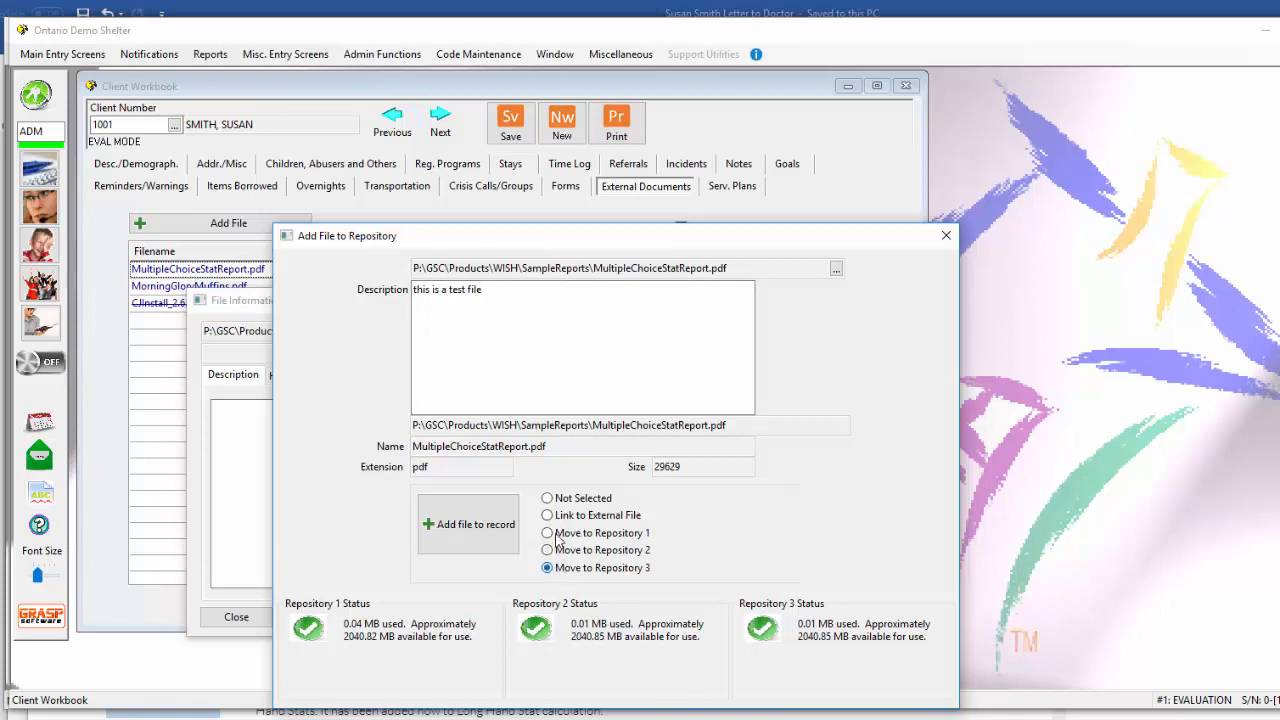
{"action": "left_click", "coordinate": [555, 537]}
{"action": "left_click", "coordinate": [463, 540]}
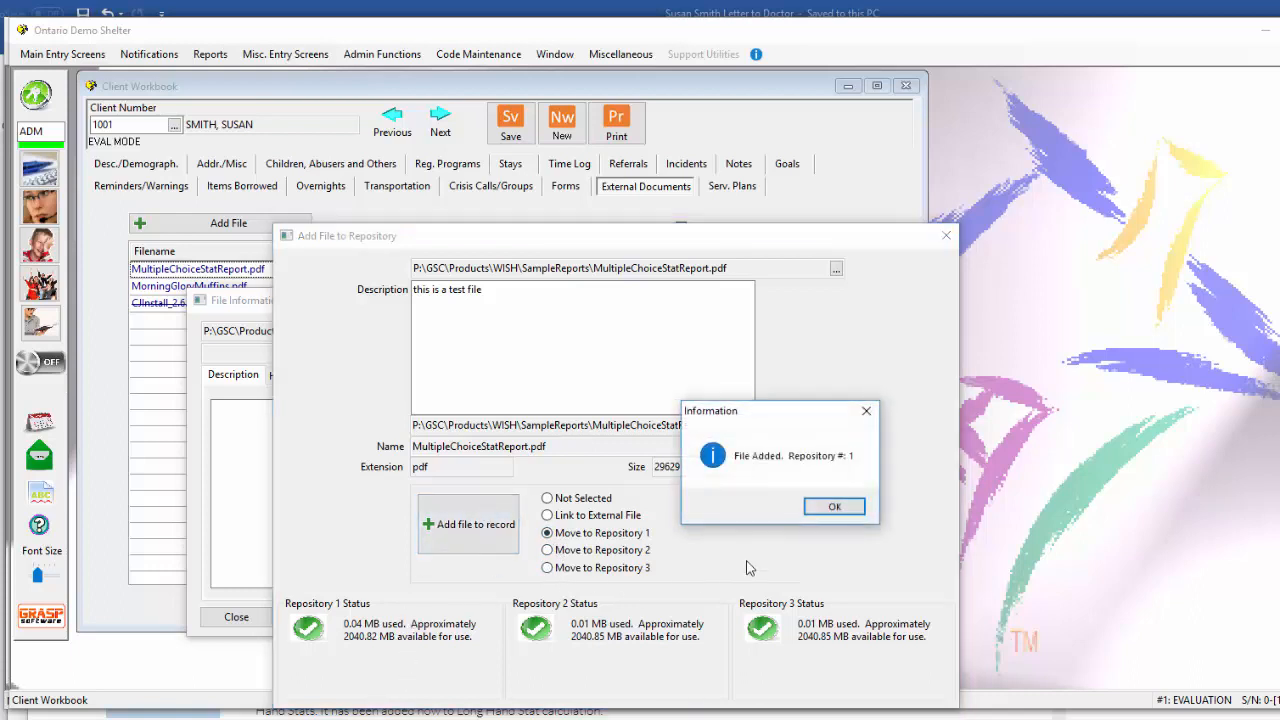
{"action": "left_click", "coordinate": [842, 511]}
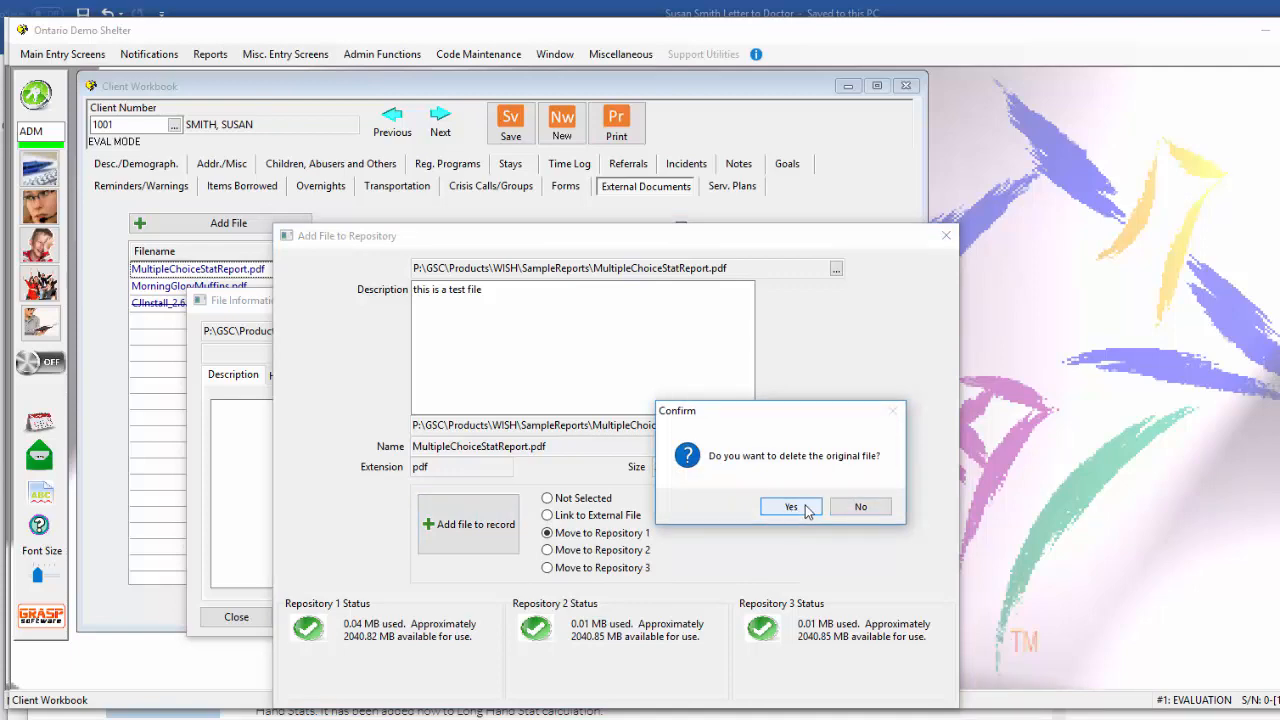
{"action": "left_click", "coordinate": [872, 509]}
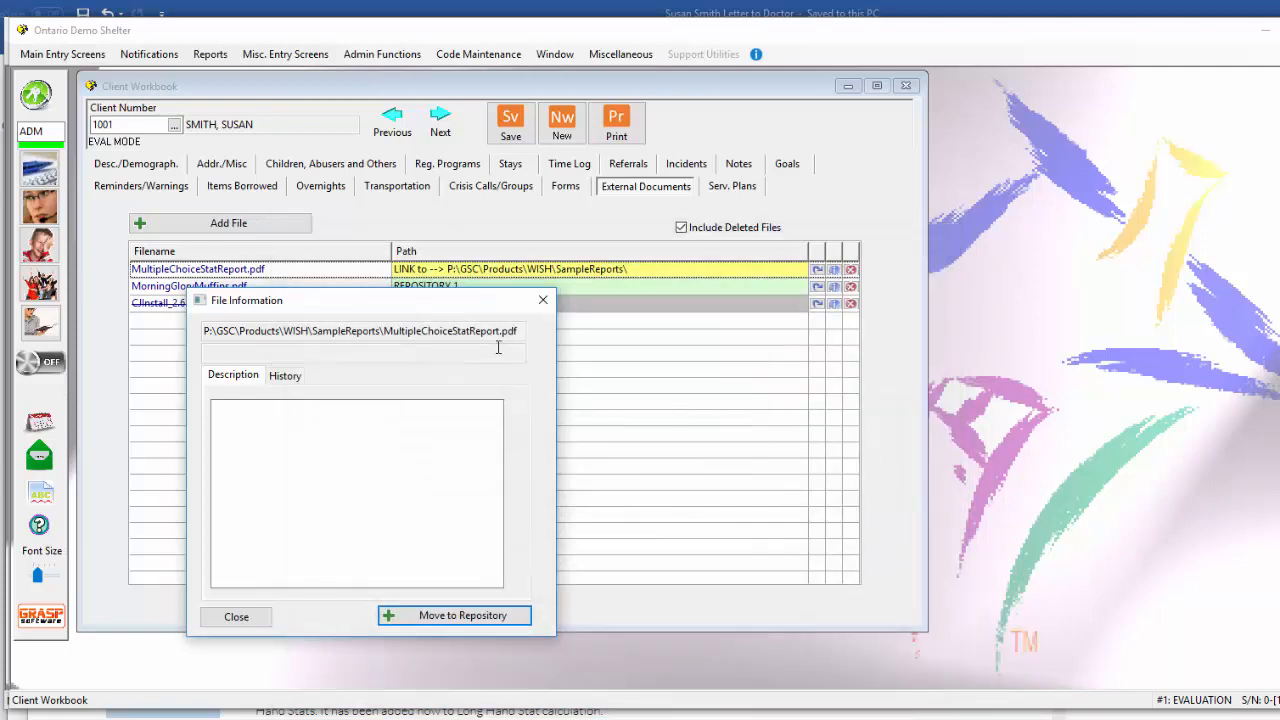
{"action": "left_click", "coordinate": [543, 300]}
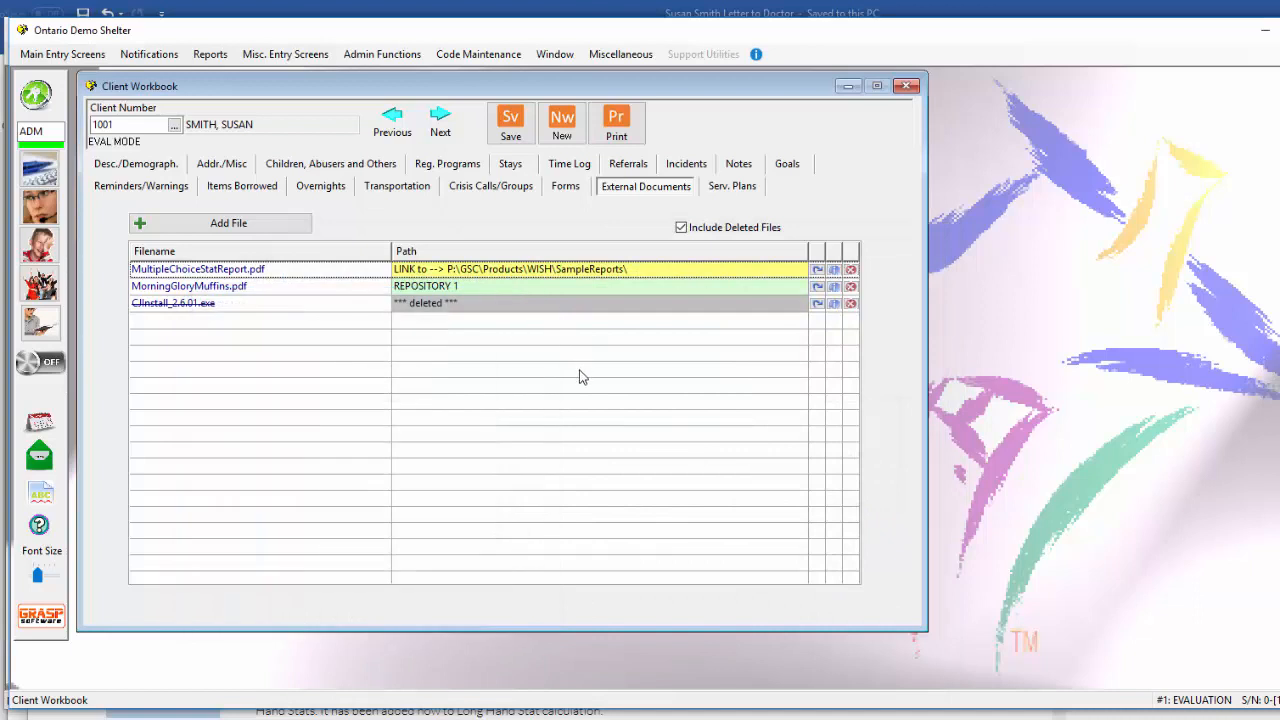
Refresh the external documents list and review the description and history of the moved MultipleChoiceStatReport.pdf
{"action": "left_click", "coordinate": [567, 187]}
{"action": "left_click", "coordinate": [627, 188]}
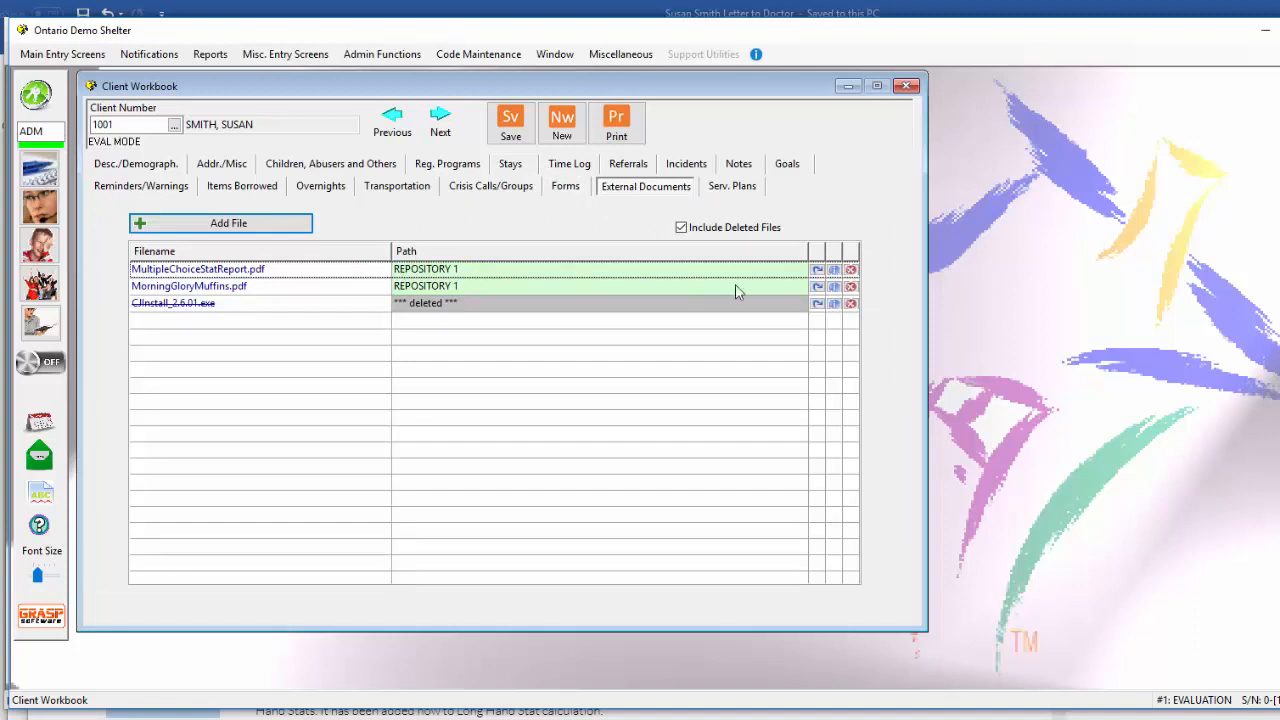
{"action": "left_click", "coordinate": [834, 271]}
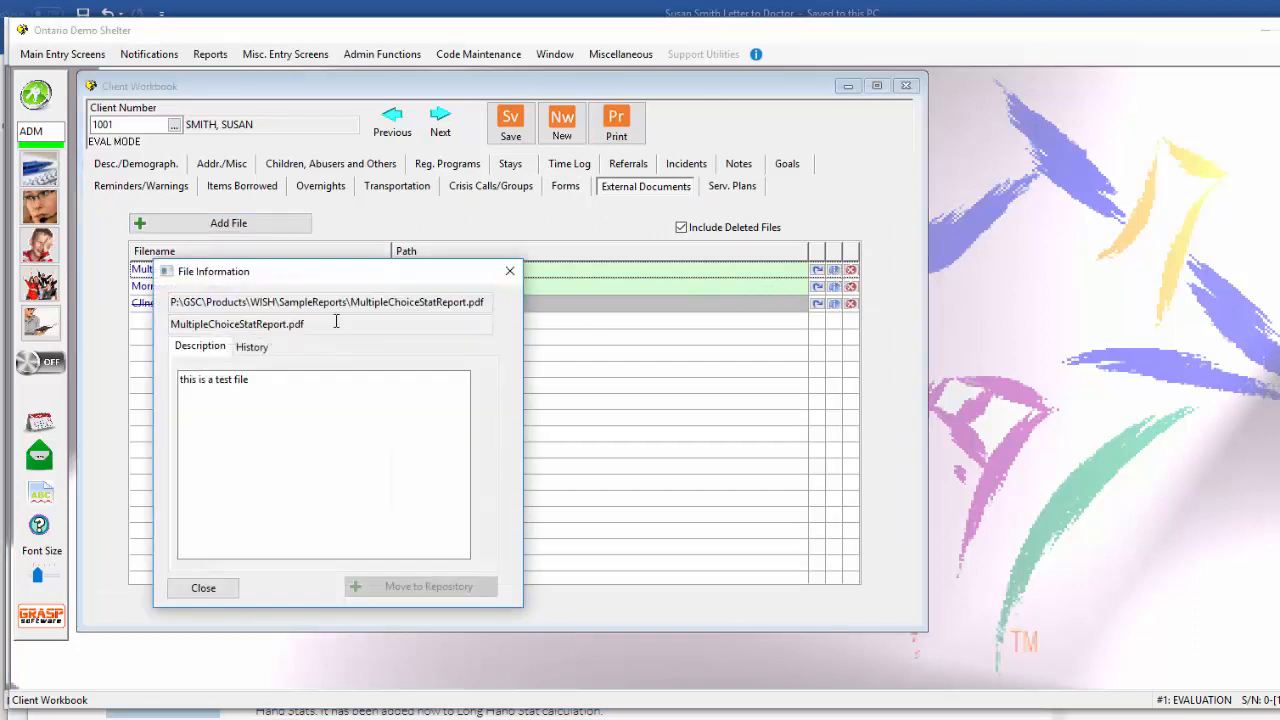
{"action": "left_click", "coordinate": [248, 349]}
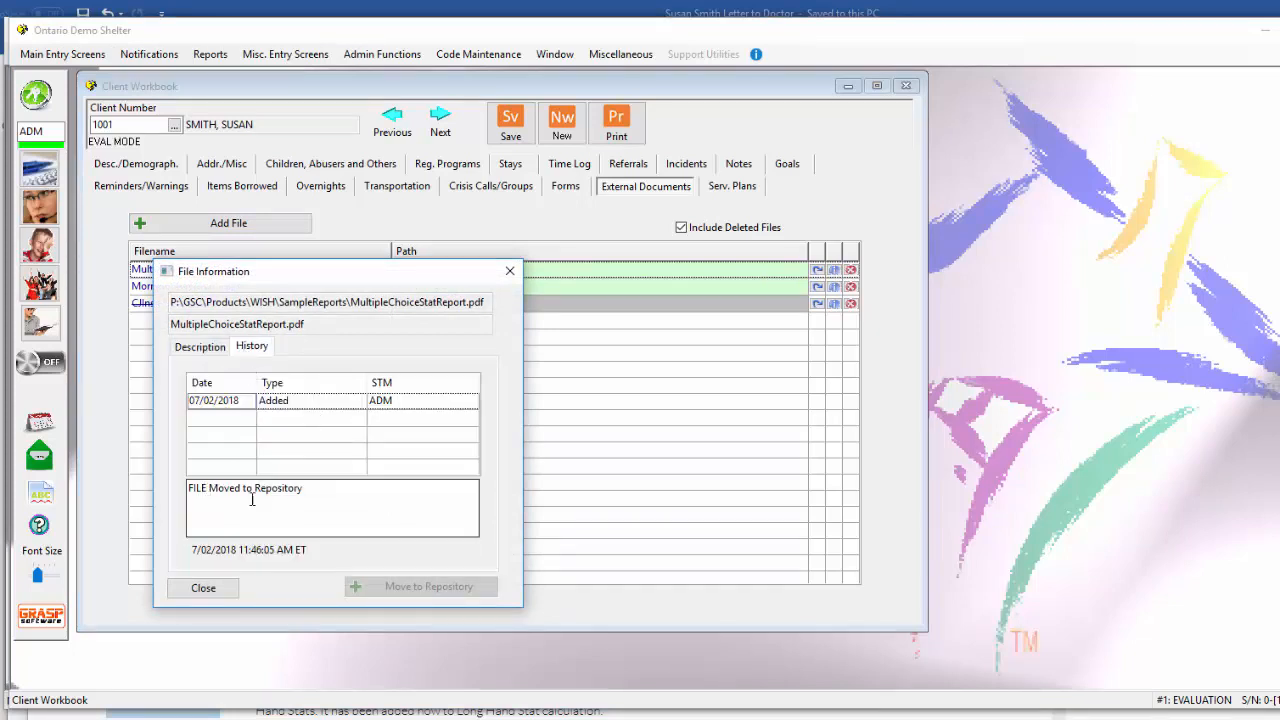
{"action": "left_click", "coordinate": [510, 275]}
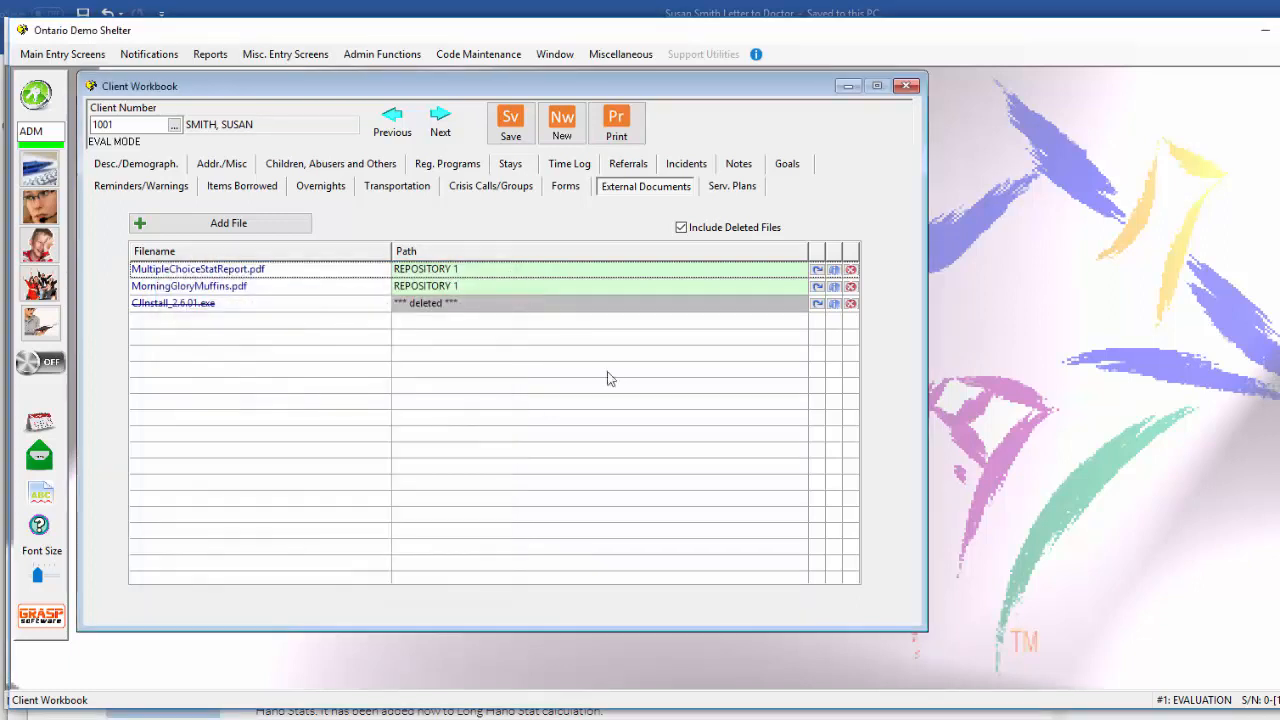